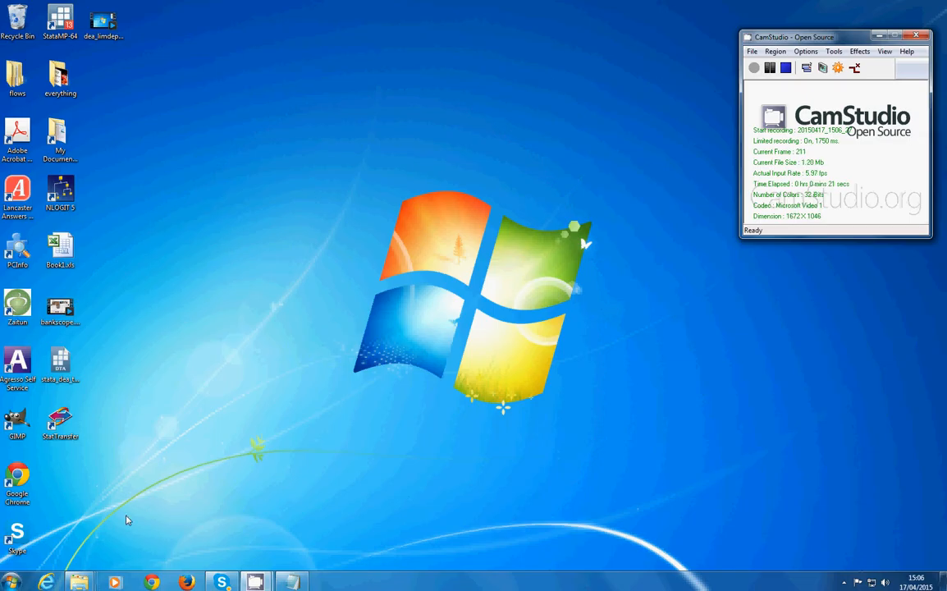
- Open Google Chrome and search the web for "deap download software"
{"action": "left_click", "coordinate": [152, 581]}
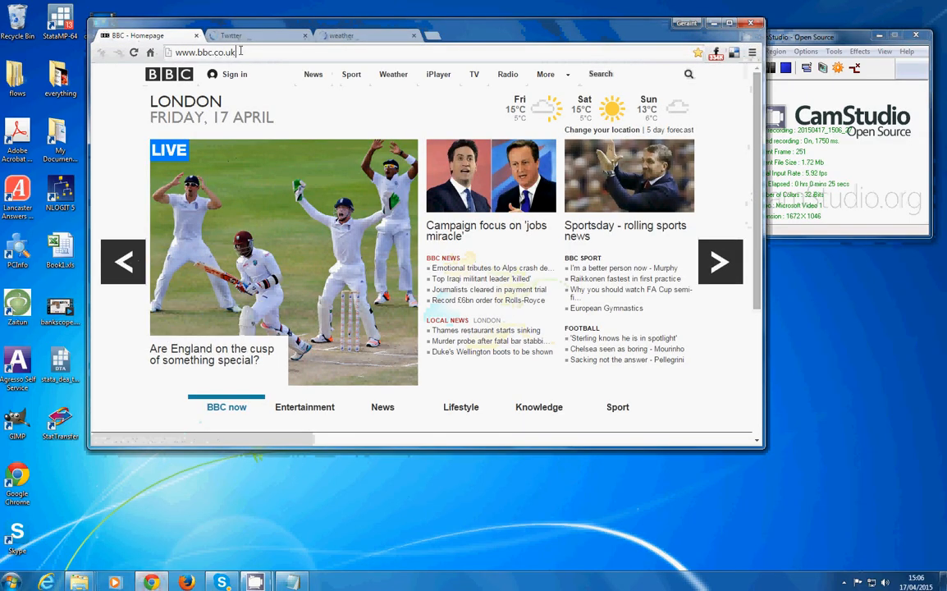
{"action": "left_click", "coordinate": [241, 51]}
{"action": "type", "text": "deap"}
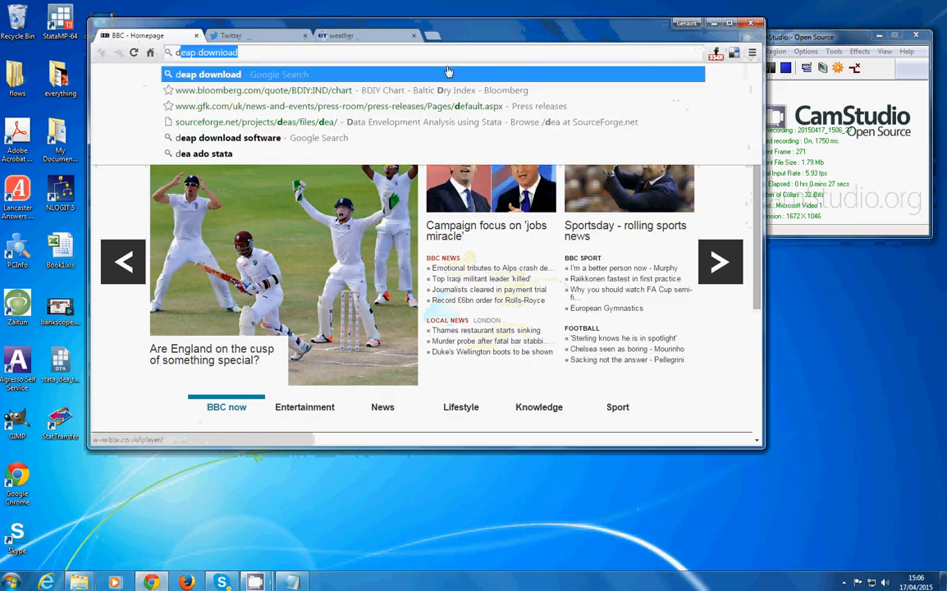
{"action": "type", "text": " download "}
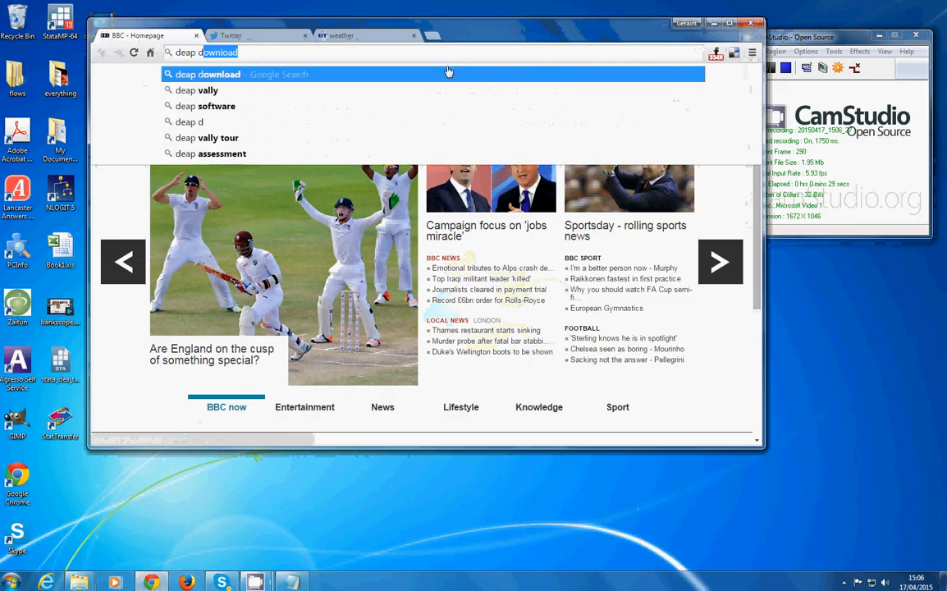
{"action": "type", "text": "software"}
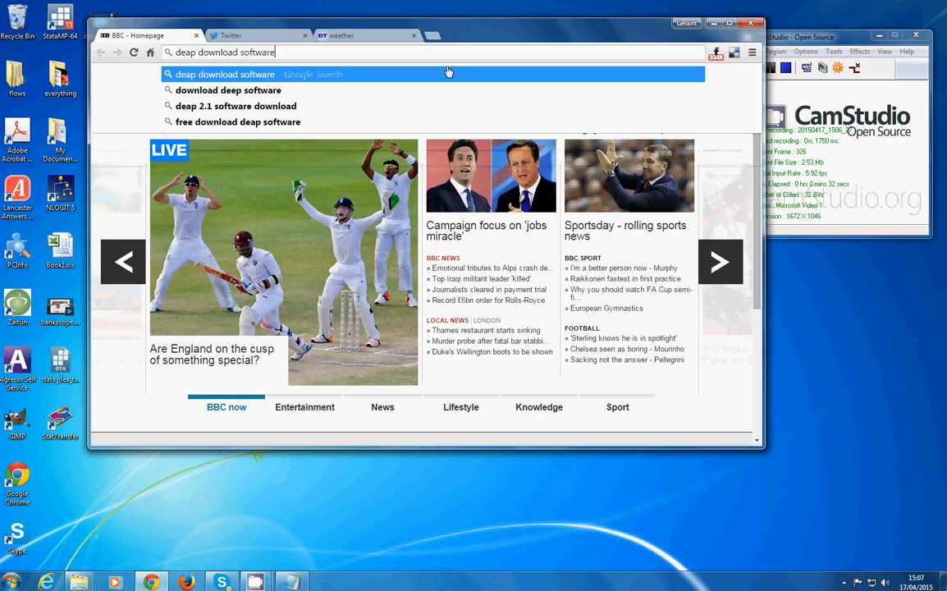
{"action": "left_click", "coordinate": [447, 73]}
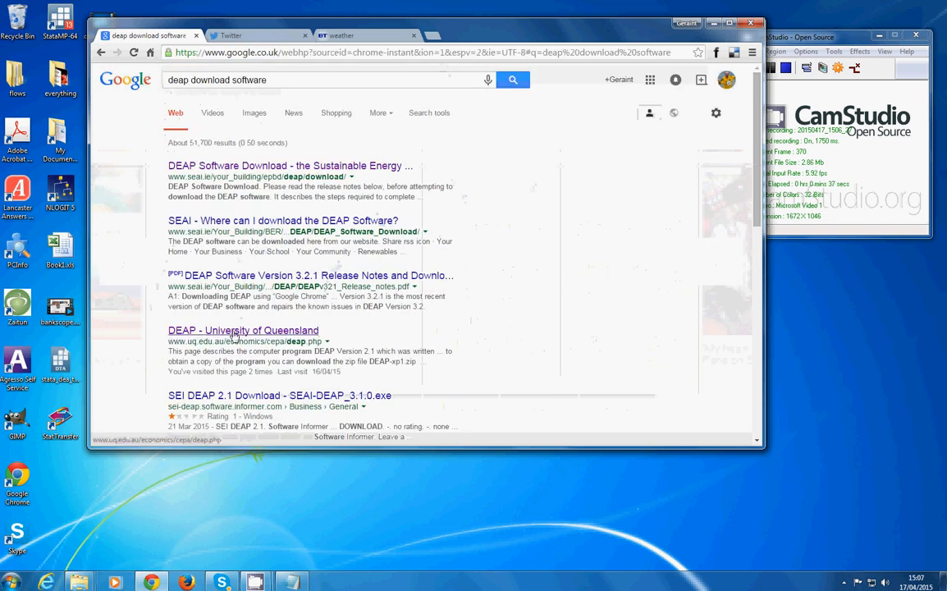
- Open the University of Queensland DEAP search result and download DEAP-xp1.zip from that page
{"action": "left_click", "coordinate": [220, 332]}
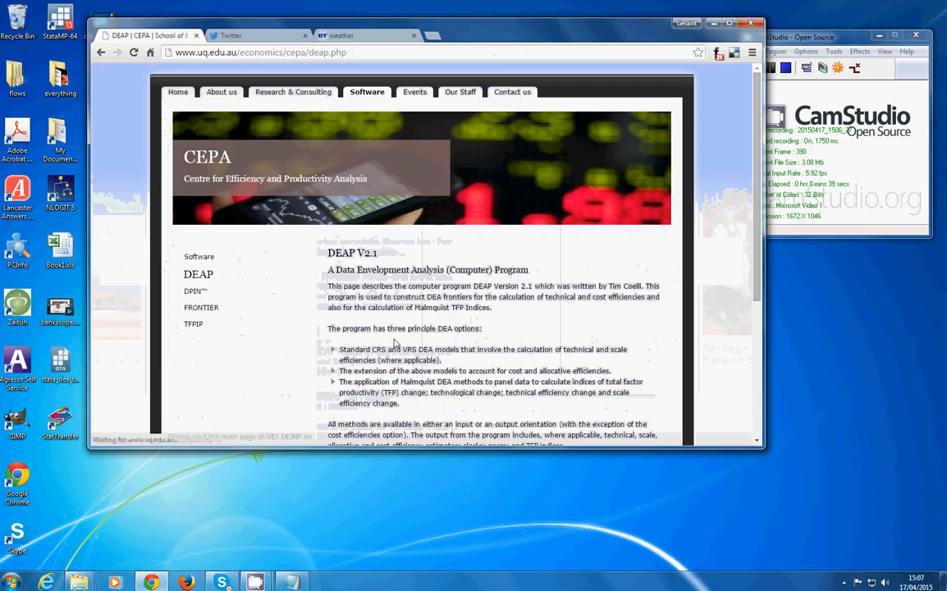
{"action": "scroll", "coordinate": [291, 269], "scroll_direction": "down", "scroll_amount": 5}
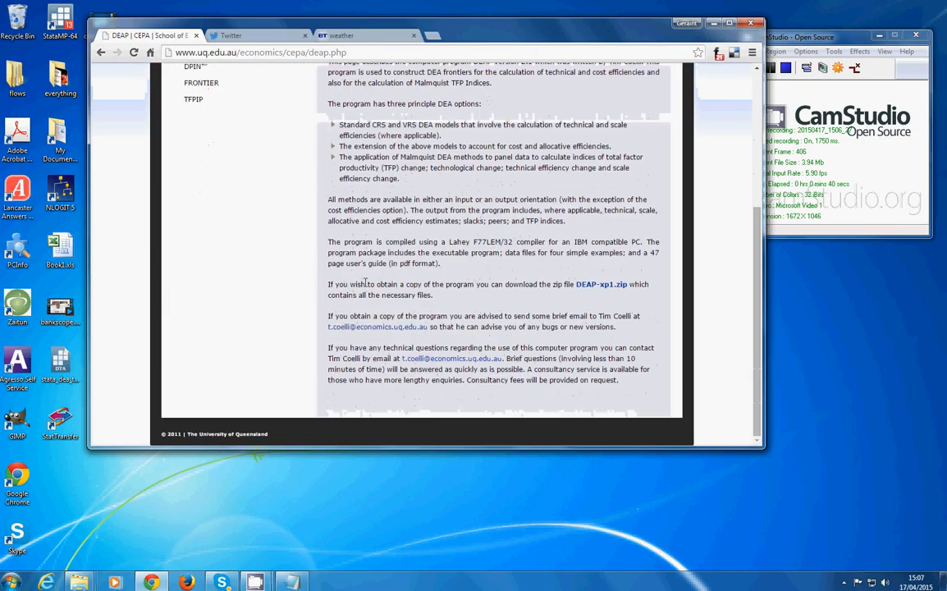
{"action": "left_click", "coordinate": [604, 287]}
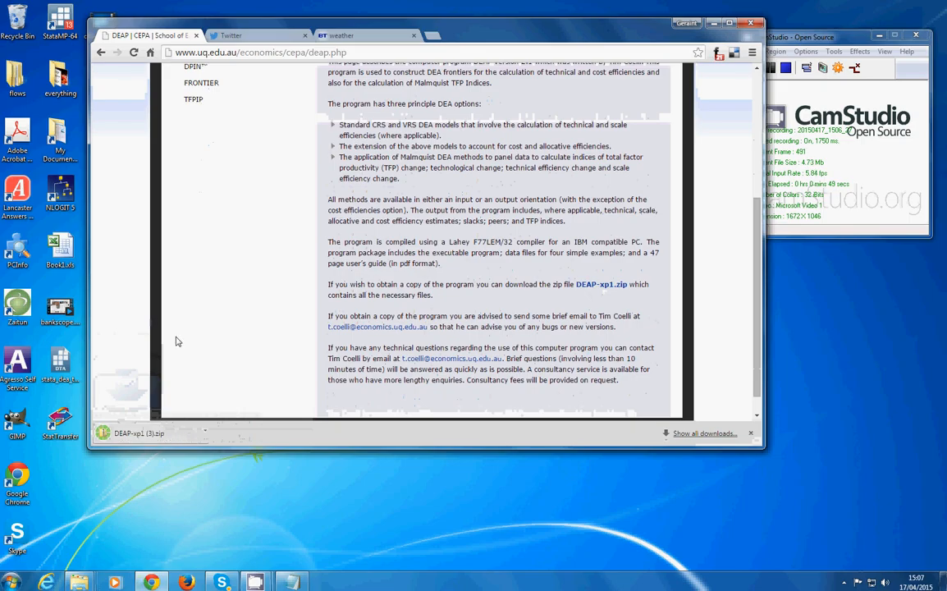
- Open the downloaded DEAP-xp1 (3).zip archive and minimize the browser window
{"action": "left_click", "coordinate": [131, 432]}
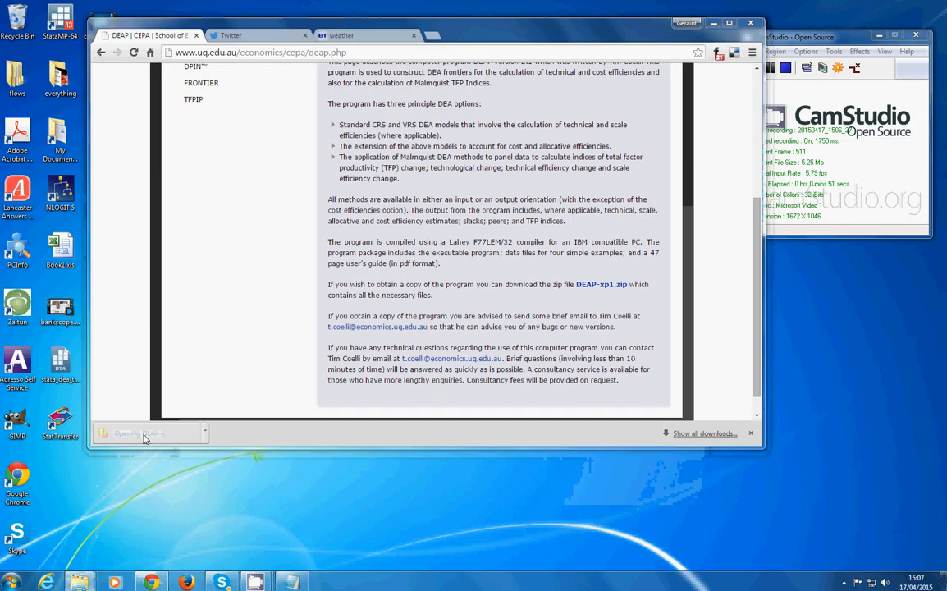
{"action": "left_click_drag", "start_coordinate": [492, 171], "coordinate": [667, 53]}
{"action": "left_click", "coordinate": [716, 24]}
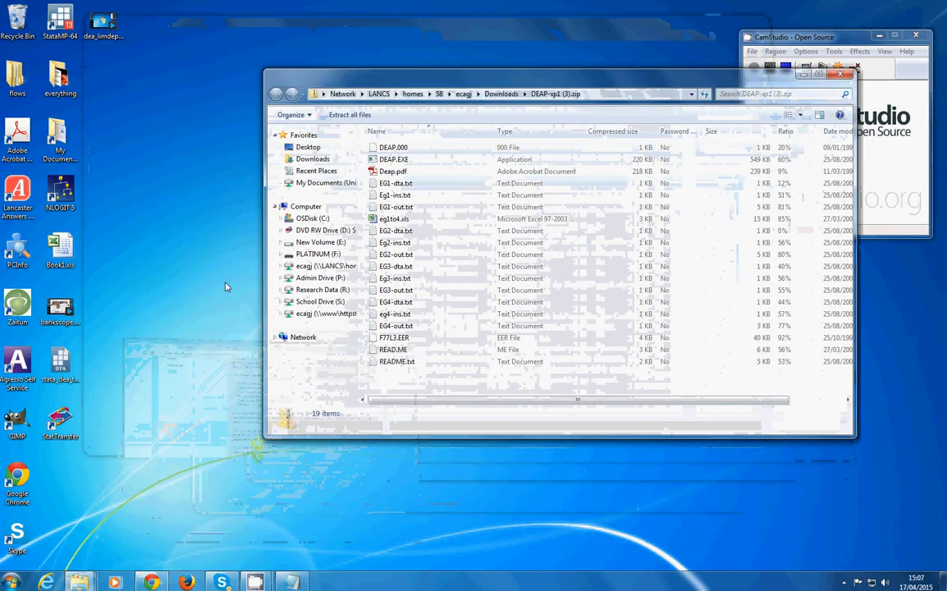
- View section 4, The DEAP Computer Program, in the archive's Deap.pdf guide, and close the document
{"action": "double_click", "coordinate": [410, 172]}
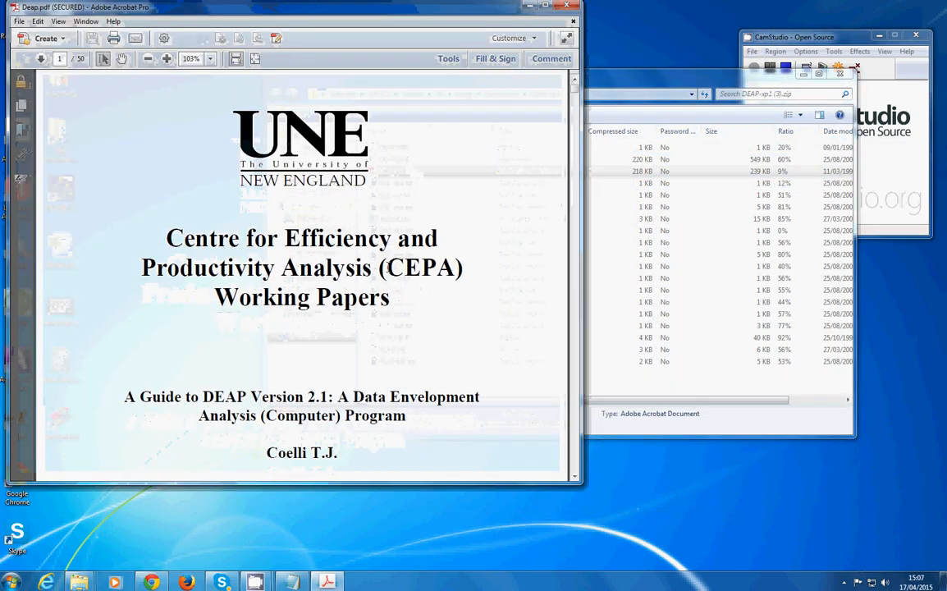
{"action": "scroll", "coordinate": [386, 268], "scroll_direction": "down", "scroll_amount": 3}
{"action": "scroll", "coordinate": [572, 90], "scroll_direction": "down", "scroll_amount": 2}
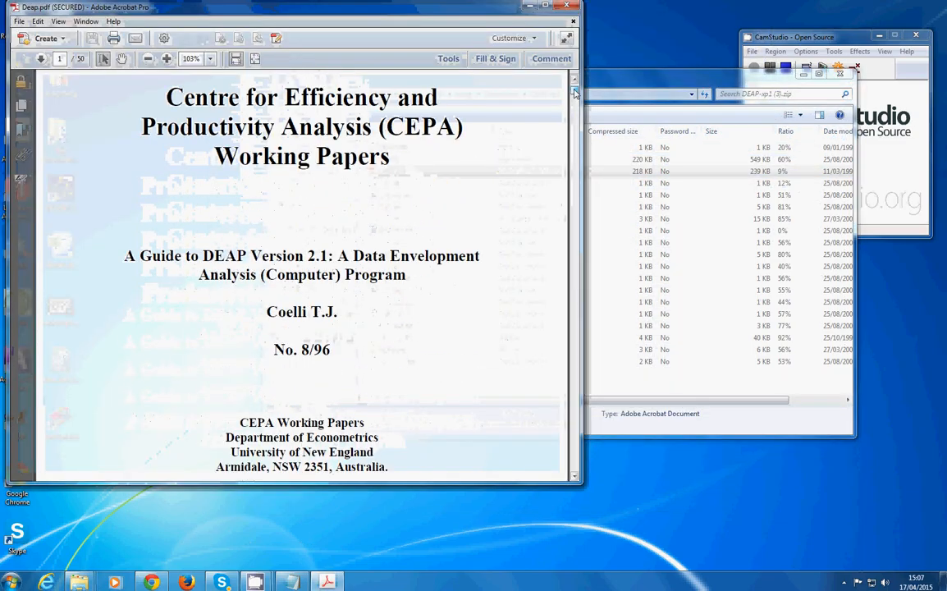
{"action": "left_click_drag", "start_coordinate": [574, 92], "coordinate": [554, 321]}
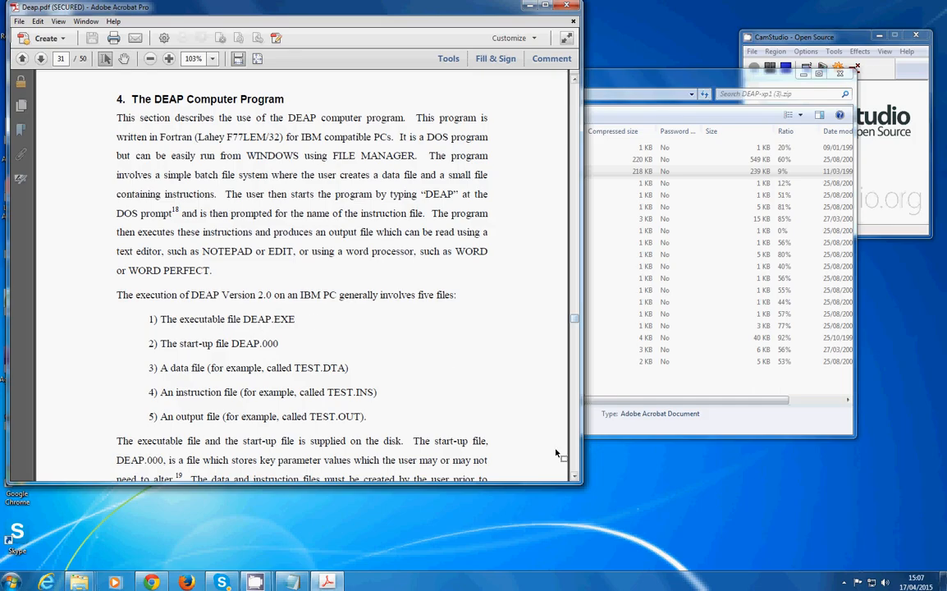
{"action": "left_click", "coordinate": [567, 6]}
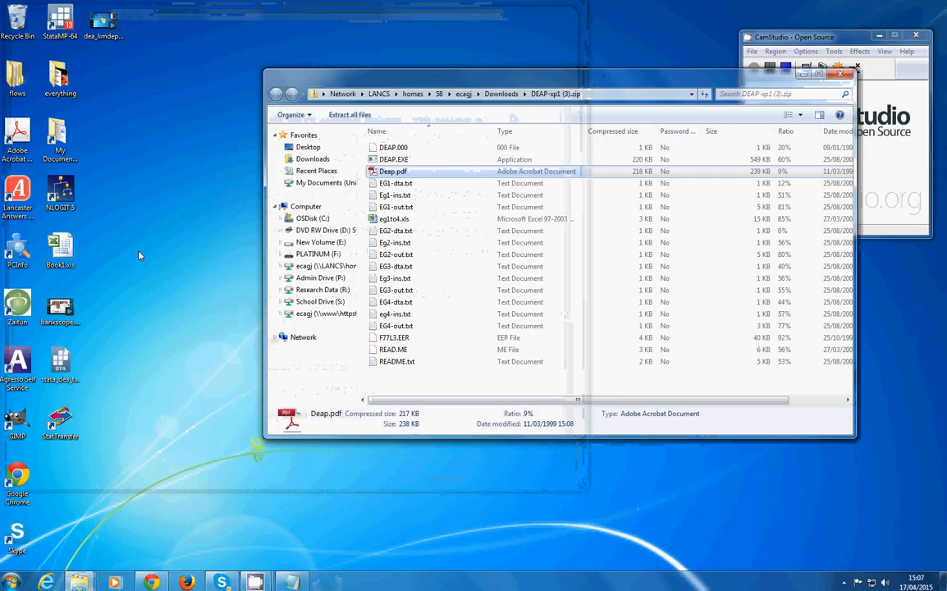
- Open a new Windows Explorer window and browse to the personal user folder in Users on the C: drive
{"action": "left_click", "coordinate": [11, 581]}
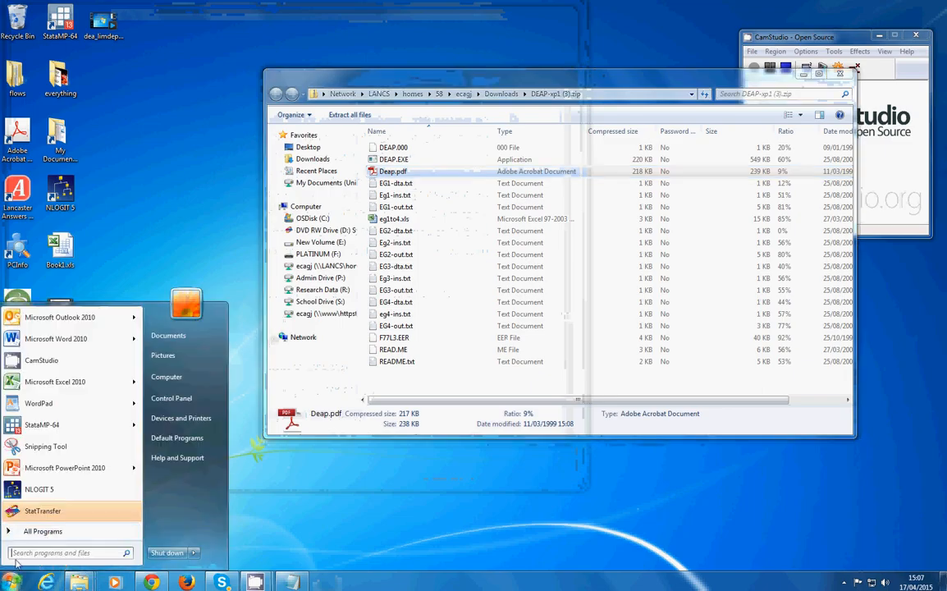
{"action": "left_click", "coordinate": [45, 532]}
{"action": "left_click", "coordinate": [31, 312]}
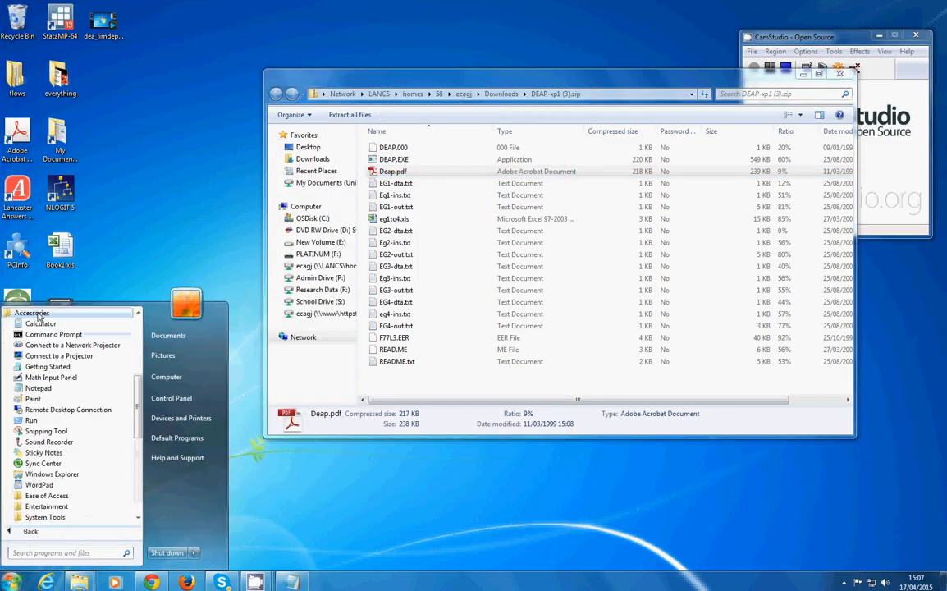
{"action": "left_click", "coordinate": [51, 474]}
{"action": "left_click_drag", "start_coordinate": [545, 92], "coordinate": [353, 242]}
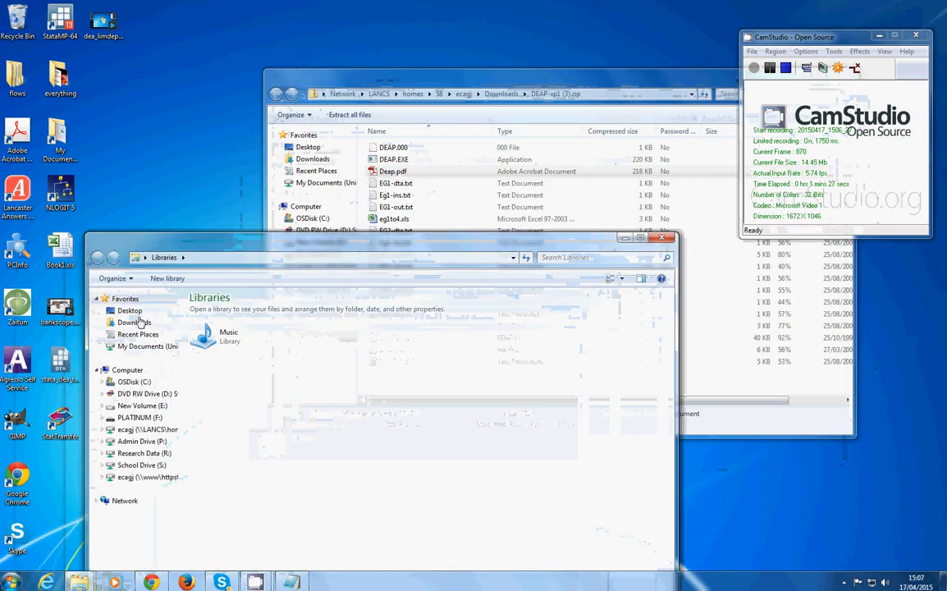
{"action": "left_click", "coordinate": [131, 381]}
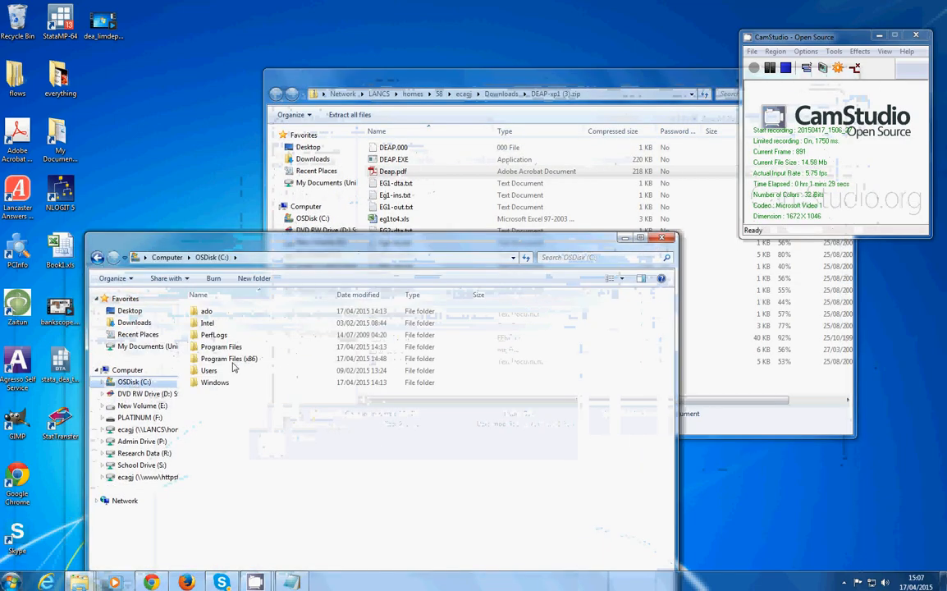
{"action": "double_click", "coordinate": [206, 370]}
{"action": "double_click", "coordinate": [210, 324]}
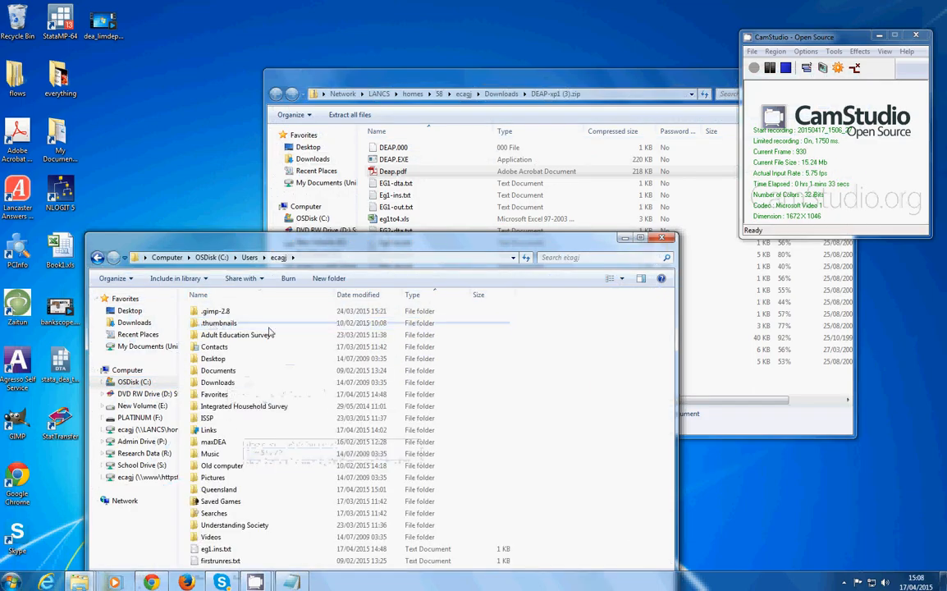
- Create a folder named DEAP in the personal user folder and minimize that Explorer window
{"action": "left_click", "coordinate": [328, 278]}
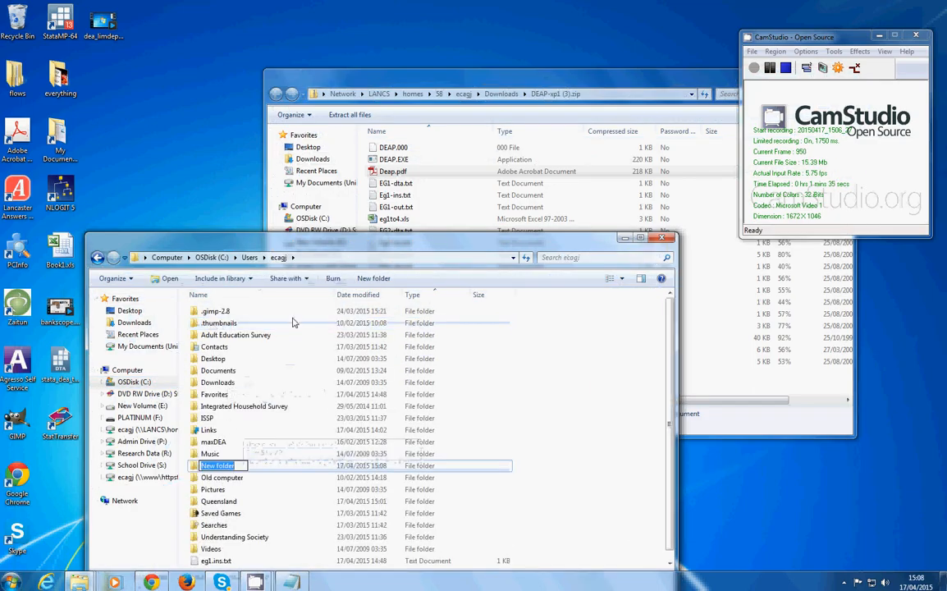
{"action": "type", "text": "DE"}
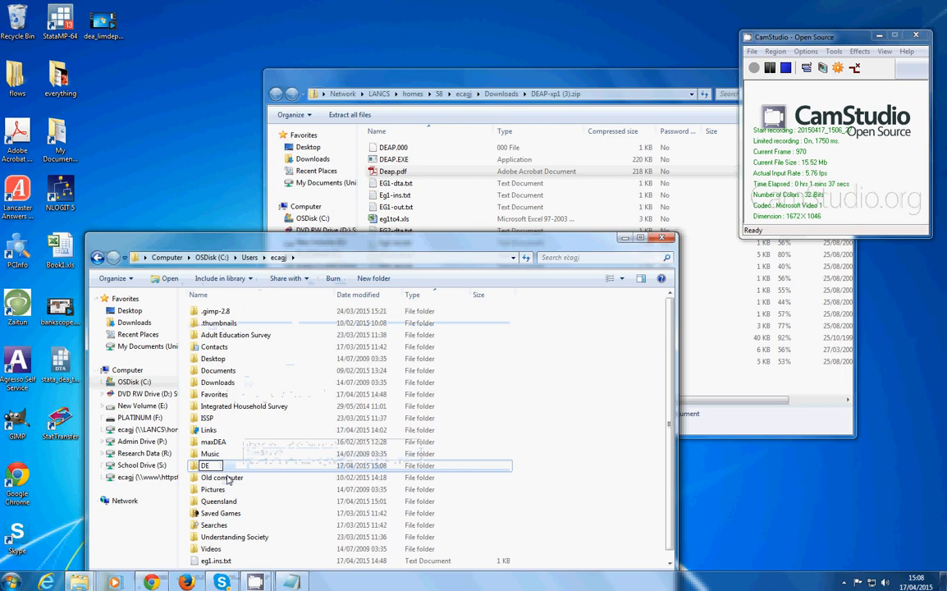
{"action": "type", "text": "AP"}
{"action": "left_click", "coordinate": [555, 405]}
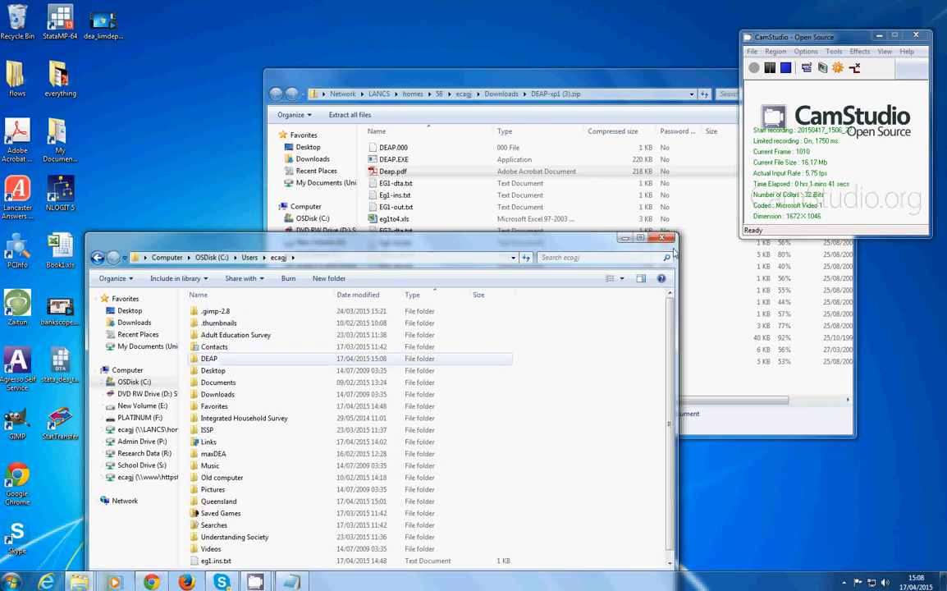
{"action": "left_click", "coordinate": [626, 238]}
- Extract all files from the DEAP-xp1 (3).zip archive into the DEAP folder under the personal user folder on C:
{"action": "left_click", "coordinate": [355, 115]}
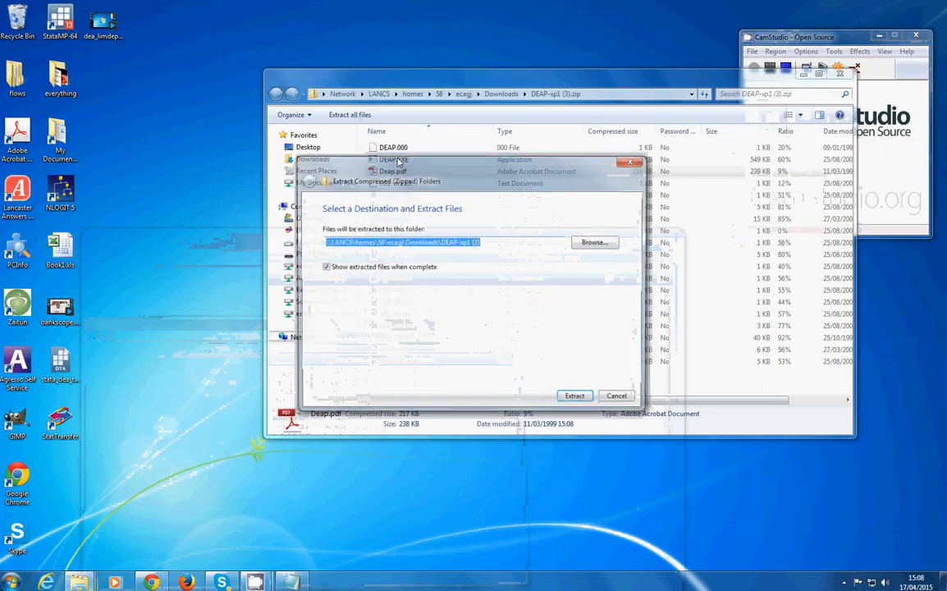
{"action": "left_click", "coordinate": [596, 242]}
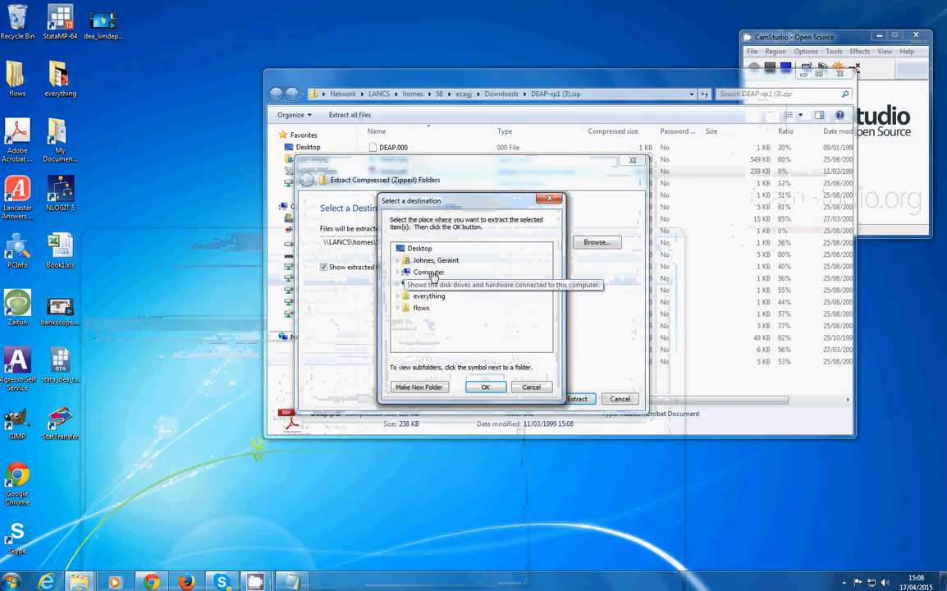
{"action": "left_click", "coordinate": [398, 272]}
{"action": "left_click", "coordinate": [435, 285]}
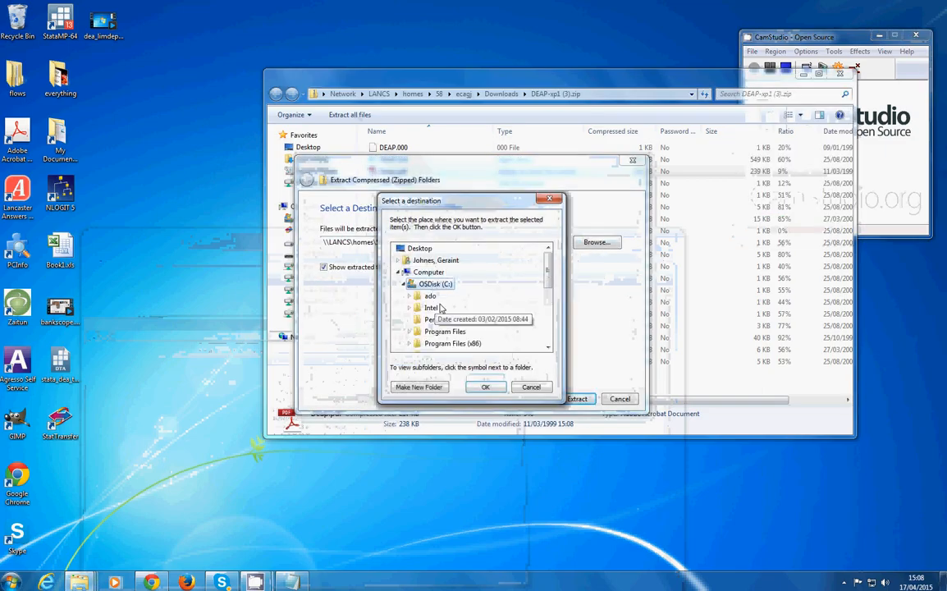
{"action": "scroll", "coordinate": [543, 339], "scroll_direction": "down", "scroll_amount": 3}
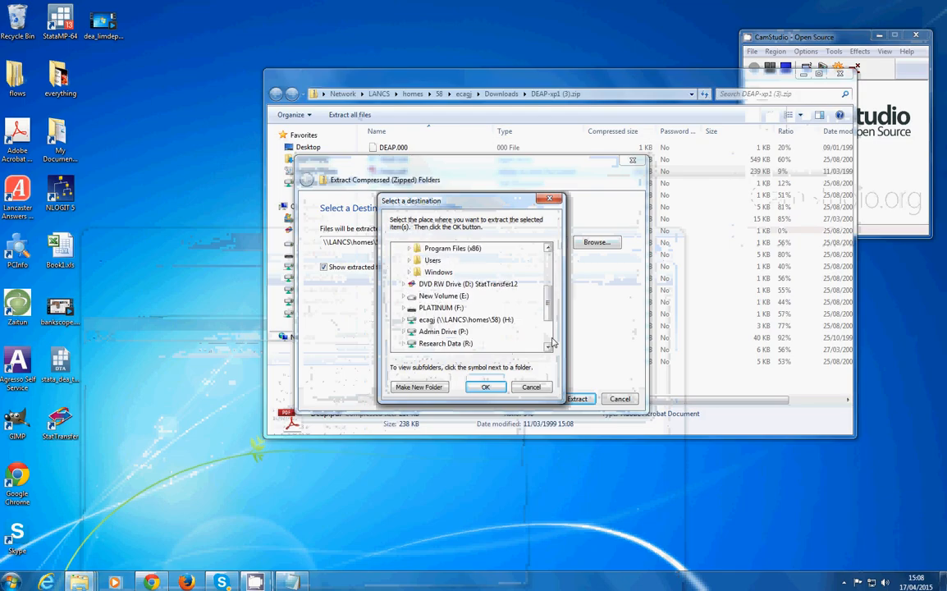
{"action": "scroll", "coordinate": [435, 291], "scroll_direction": "up", "scroll_amount": 2}
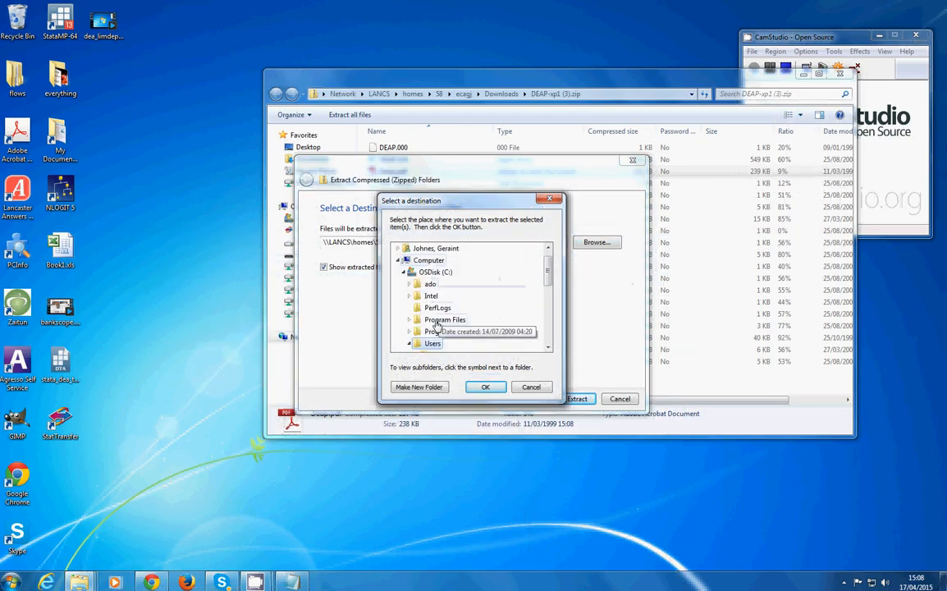
{"action": "double_click", "coordinate": [517, 342]}
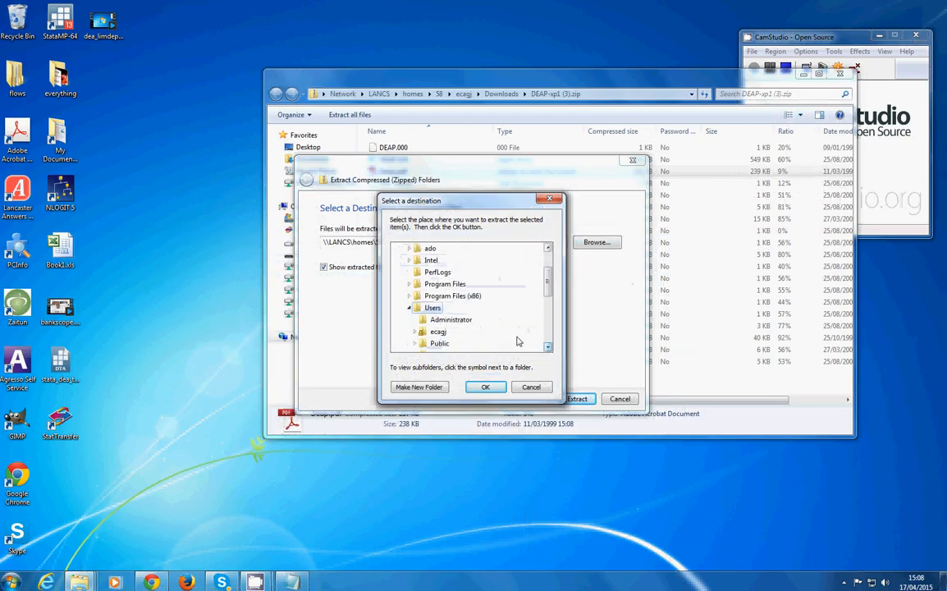
{"action": "left_click", "coordinate": [440, 334]}
{"action": "left_click", "coordinate": [548, 348]}
{"action": "scroll", "coordinate": [443, 328], "scroll_direction": "down", "scroll_amount": 2}
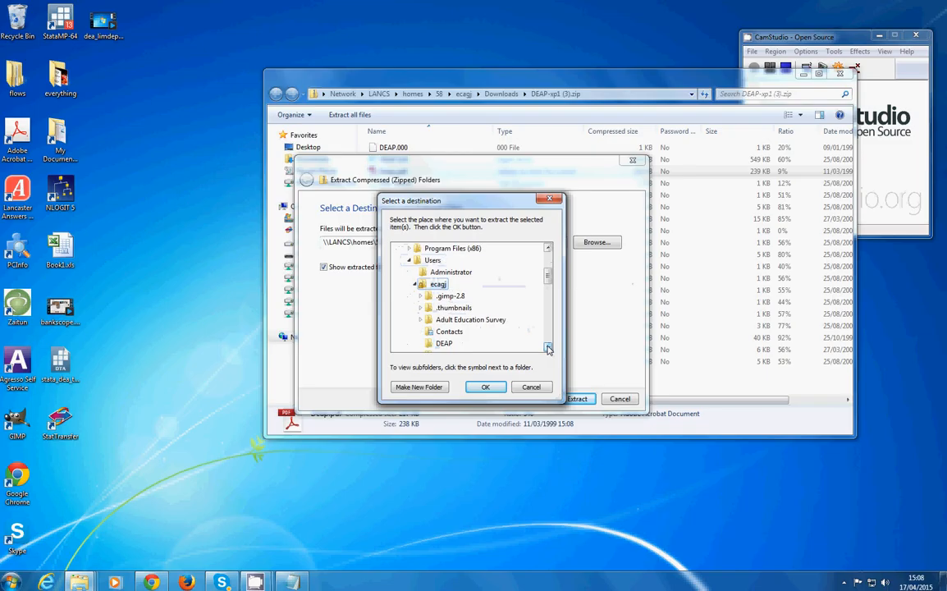
{"action": "left_click", "coordinate": [484, 387]}
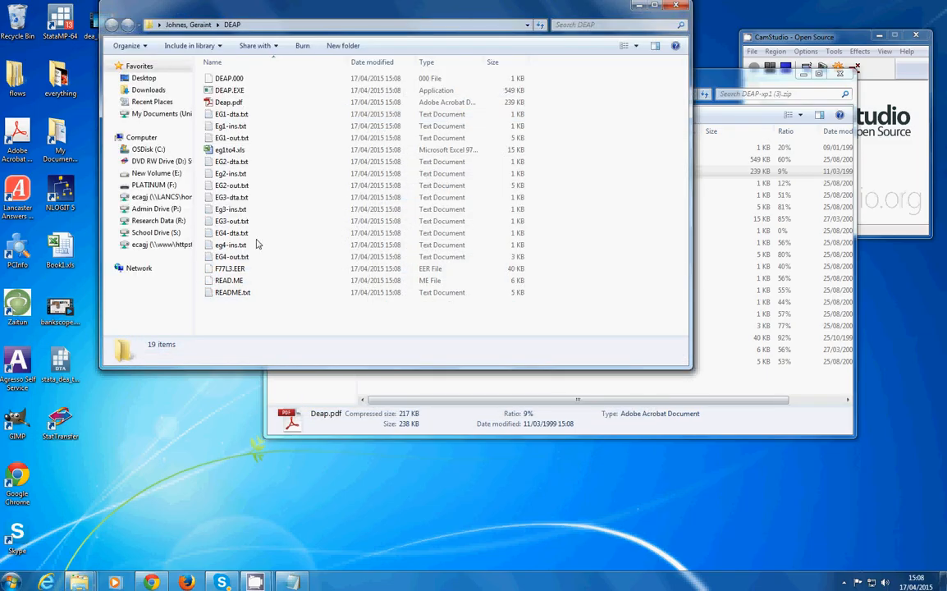
- Close the zip archive window and open the Book1.xls workbook from the desktop in Microsoft Excel
{"action": "left_click", "coordinate": [839, 74]}
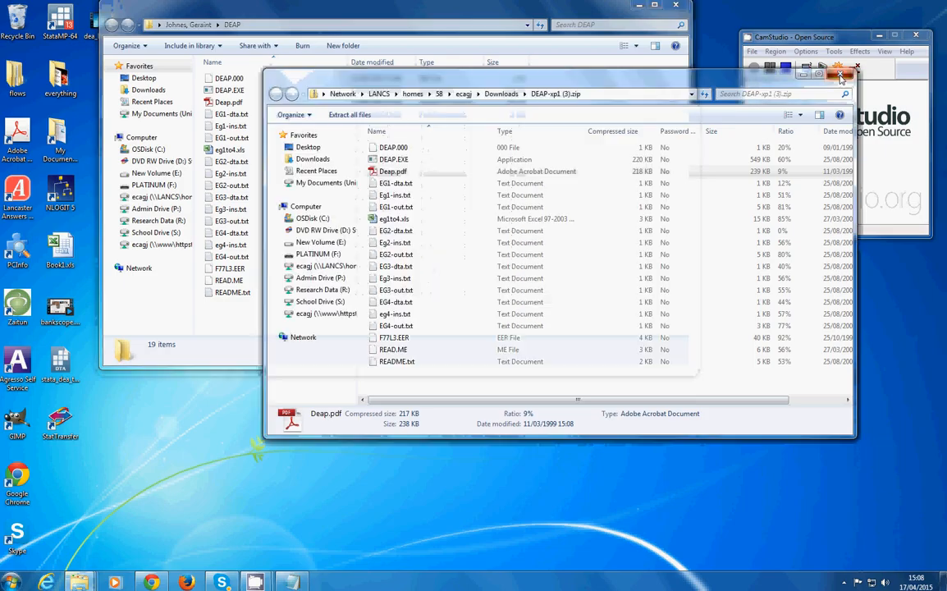
{"action": "left_click_drag", "start_coordinate": [425, 12], "coordinate": [670, 30]}
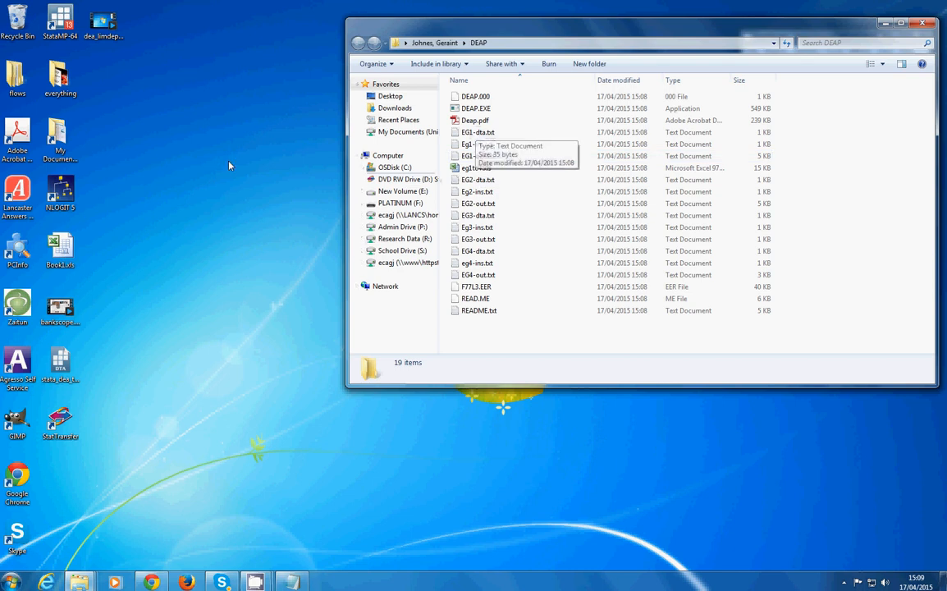
{"action": "double_click", "coordinate": [62, 253]}
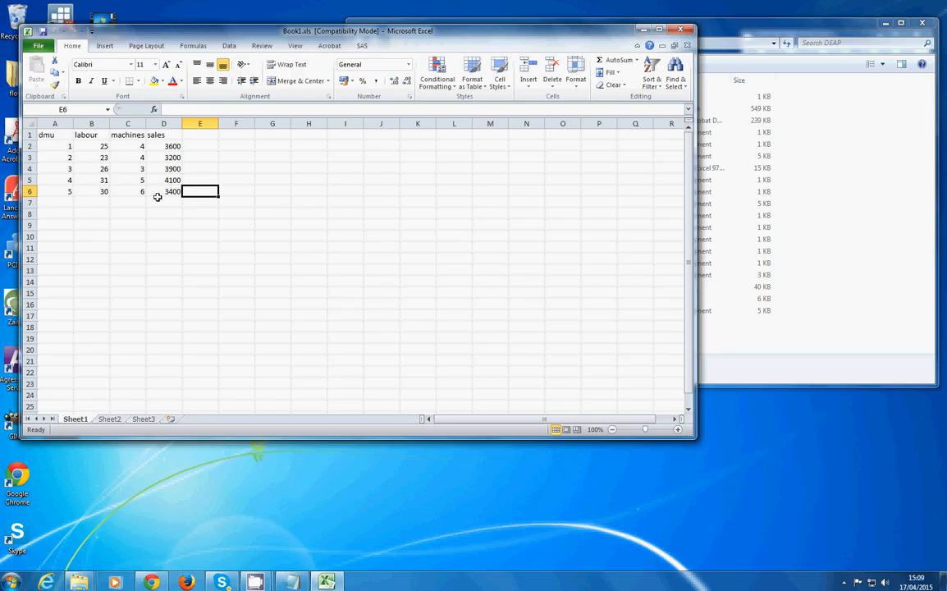
- Delete the dmu column from the worksheet
{"action": "left_click", "coordinate": [54, 123]}
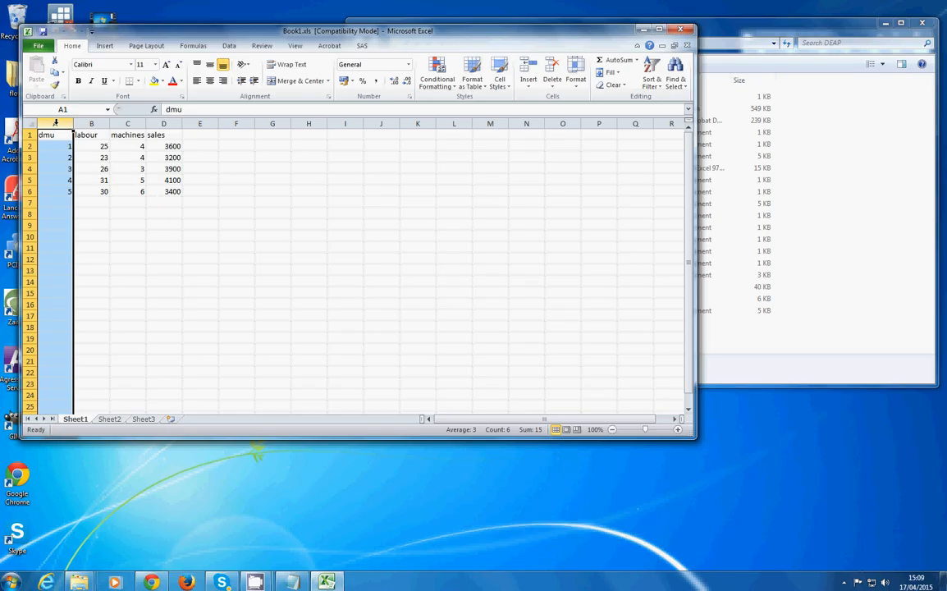
{"action": "right_click", "coordinate": [55, 122]}
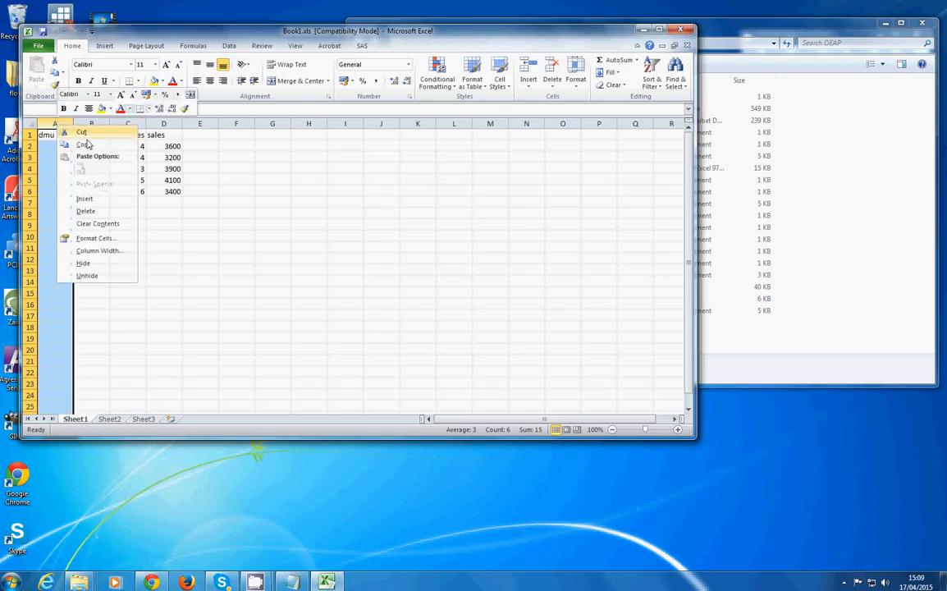
{"action": "left_click", "coordinate": [88, 213]}
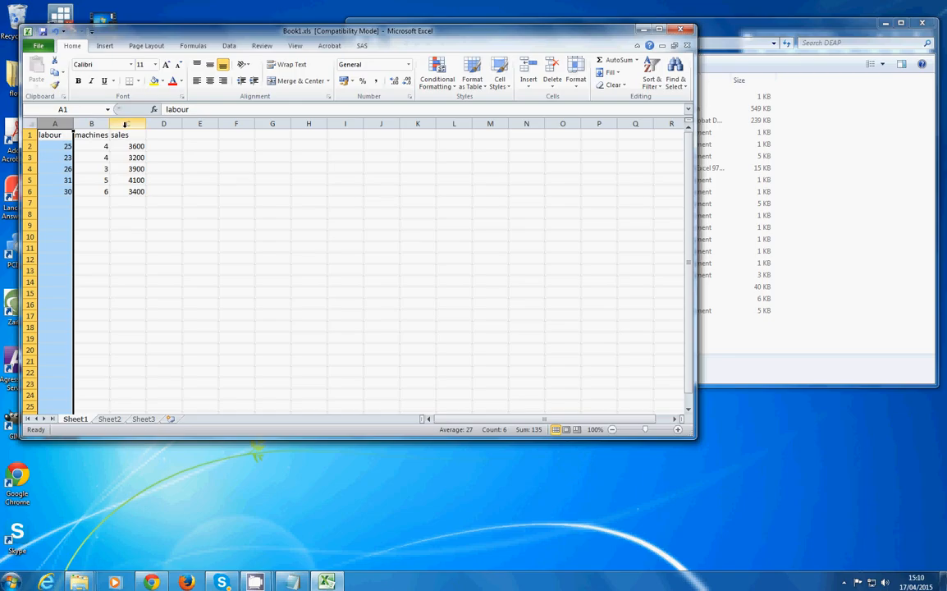
- Insert a blank column before the labour column and move the sales column into it
{"action": "right_click", "coordinate": [53, 122]}
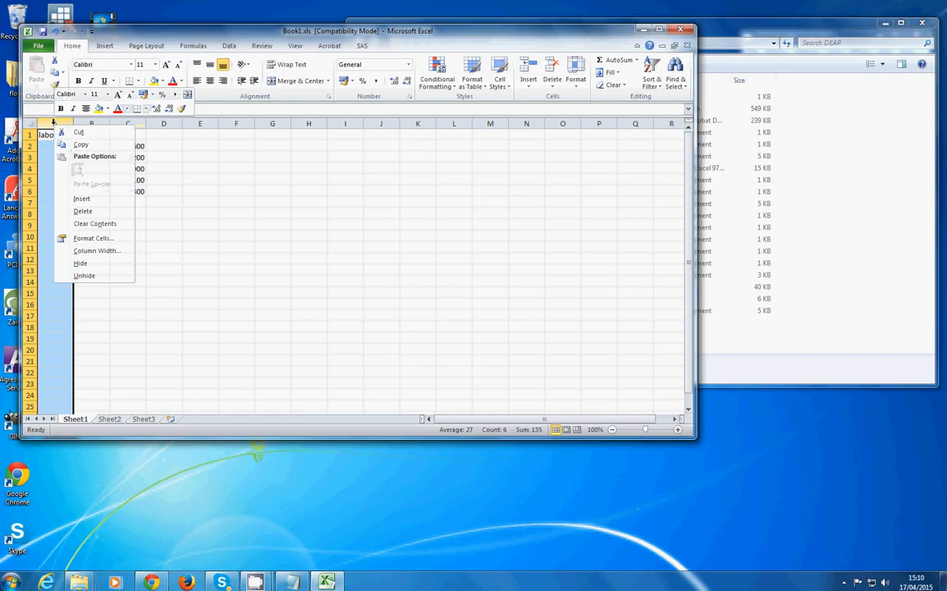
{"action": "left_click", "coordinate": [82, 199]}
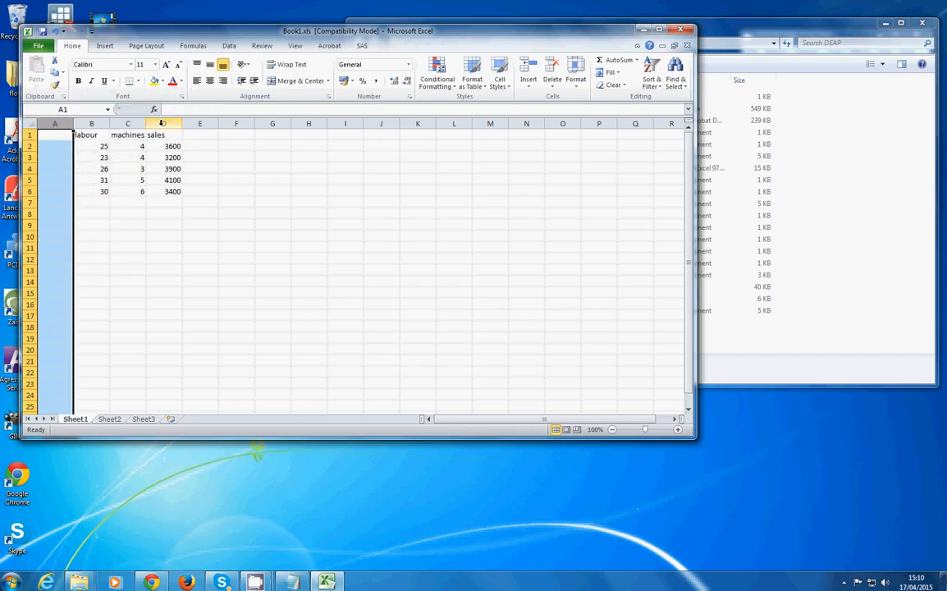
{"action": "left_click", "coordinate": [164, 122]}
{"action": "right_click", "coordinate": [164, 123]}
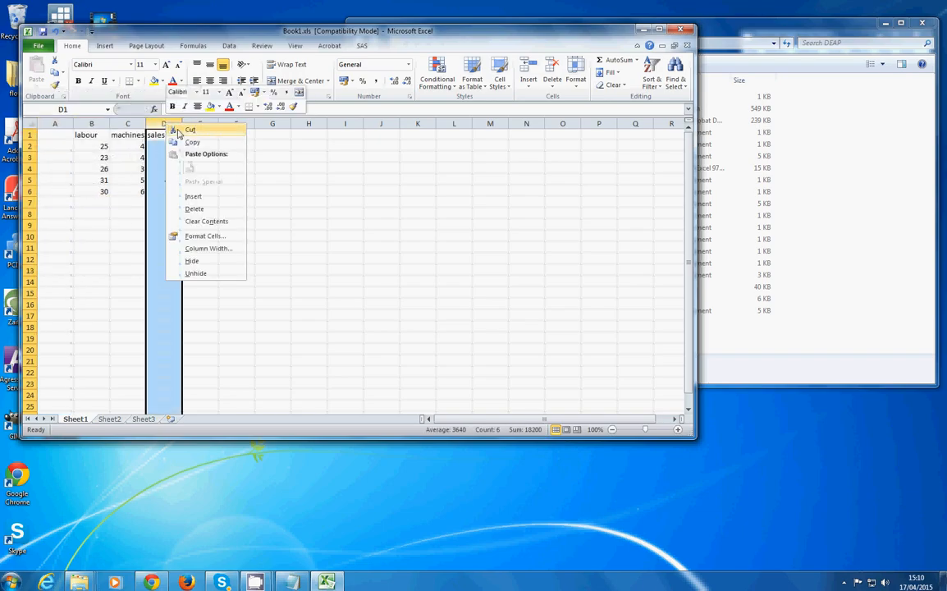
{"action": "left_click", "coordinate": [195, 129]}
{"action": "right_click", "coordinate": [54, 122]}
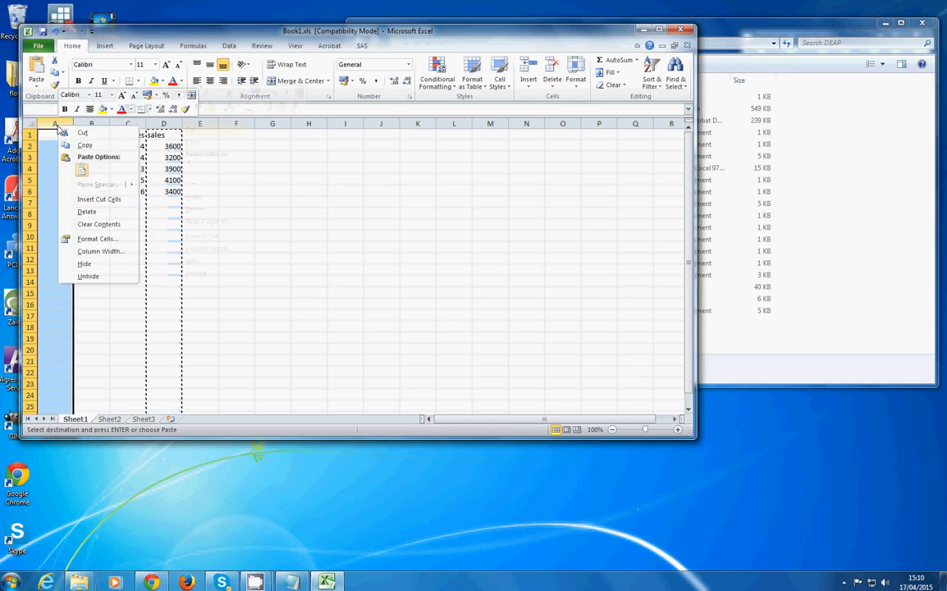
{"action": "left_click", "coordinate": [82, 170]}
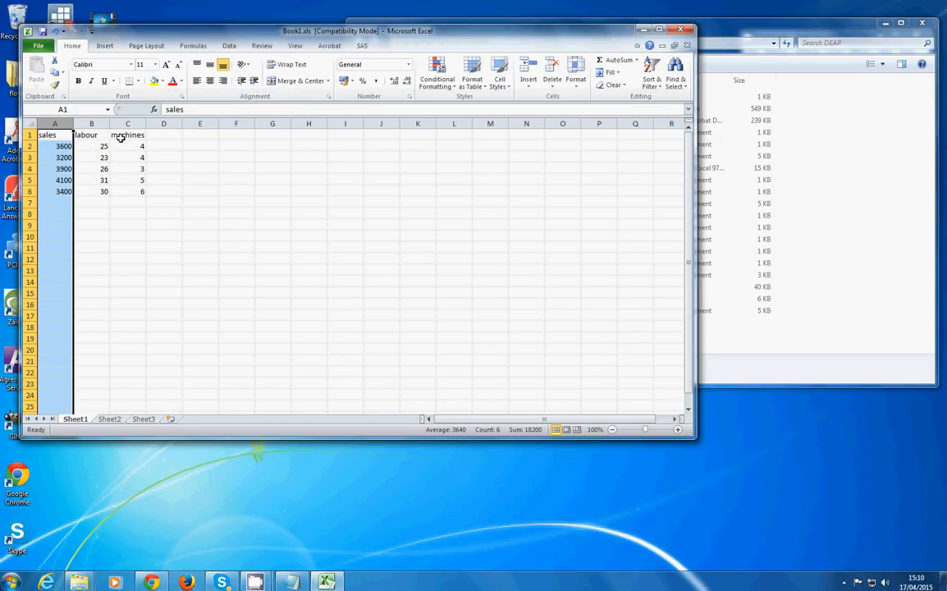
- Delete the header row containing the sales, labour and machines labels
{"action": "left_click", "coordinate": [27, 135]}
{"action": "right_click", "coordinate": [28, 134]}
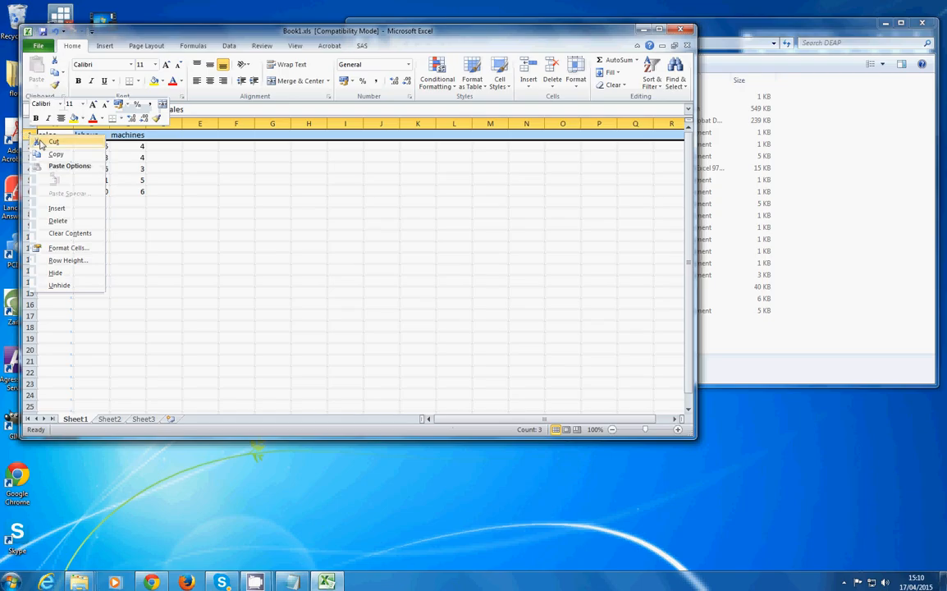
{"action": "left_click", "coordinate": [54, 219]}
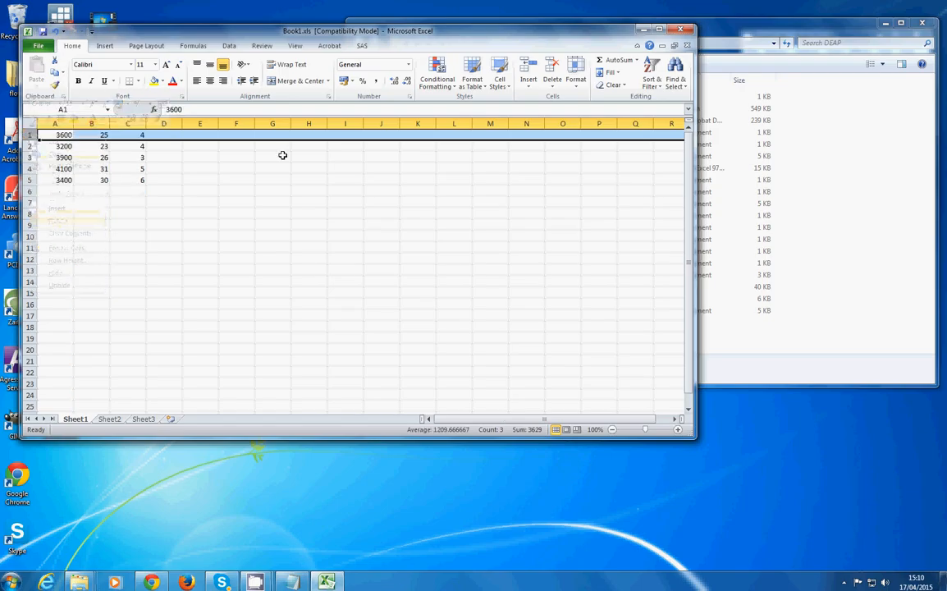
{"action": "left_click", "coordinate": [191, 188]}
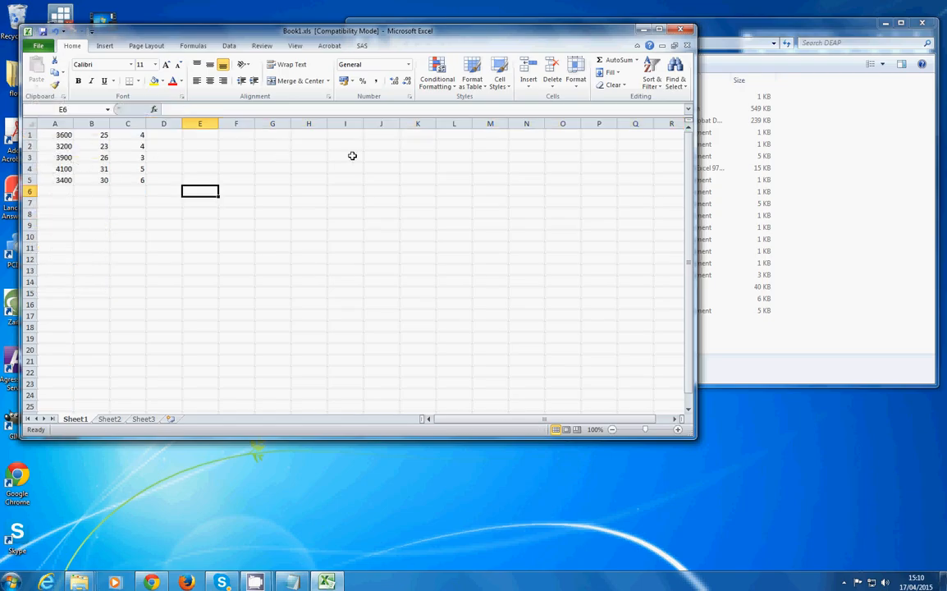
- Save the sheet to the desktop as Book1.txt in Text (MS-DOS) format, keeping the workbook in that format
{"action": "left_click", "coordinate": [37, 47]}
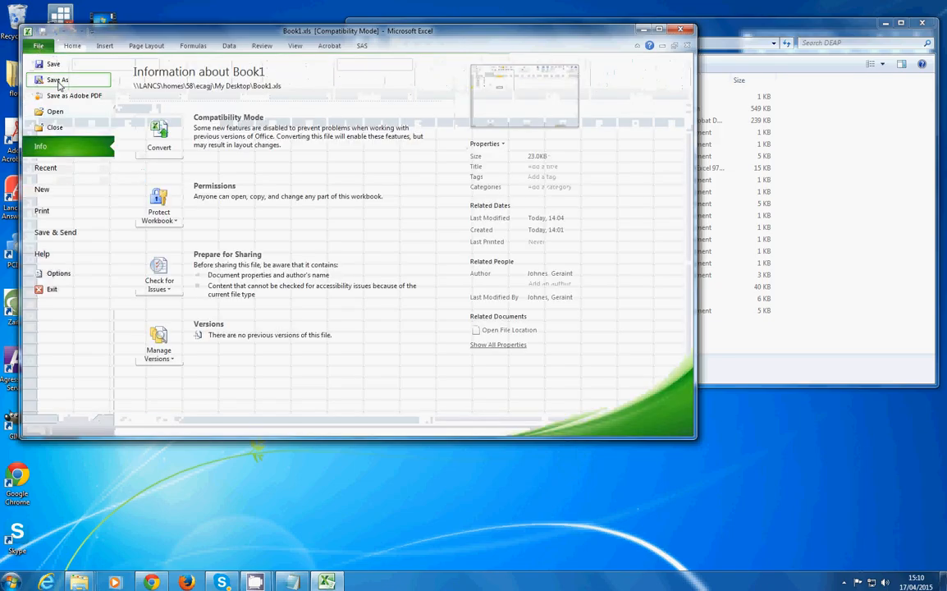
{"action": "key", "text": "Escape"}
{"action": "key", "text": "F12"}
{"action": "left_click", "coordinate": [245, 257]}
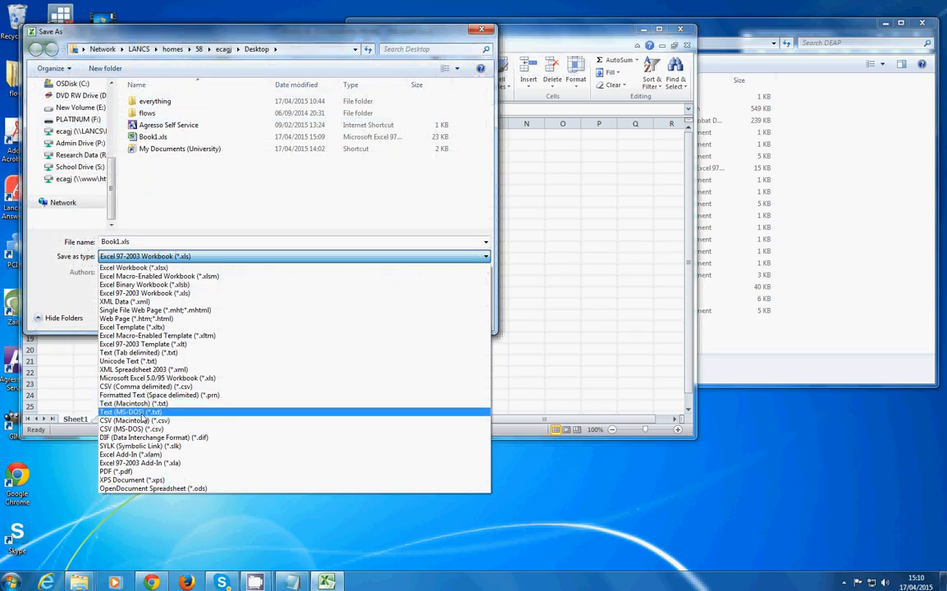
{"action": "left_click", "coordinate": [135, 411]}
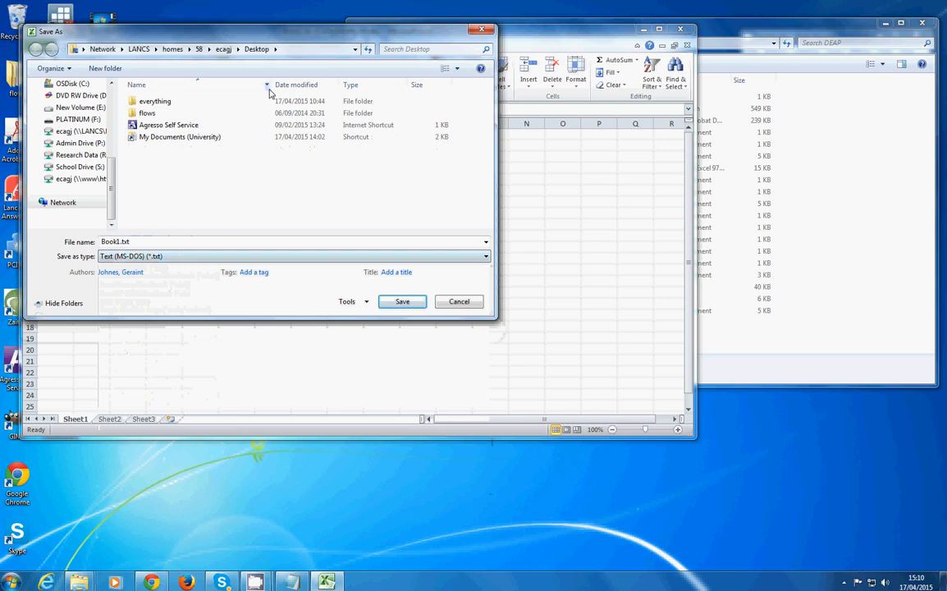
{"action": "left_click", "coordinate": [402, 302]}
{"action": "left_click", "coordinate": [448, 324]}
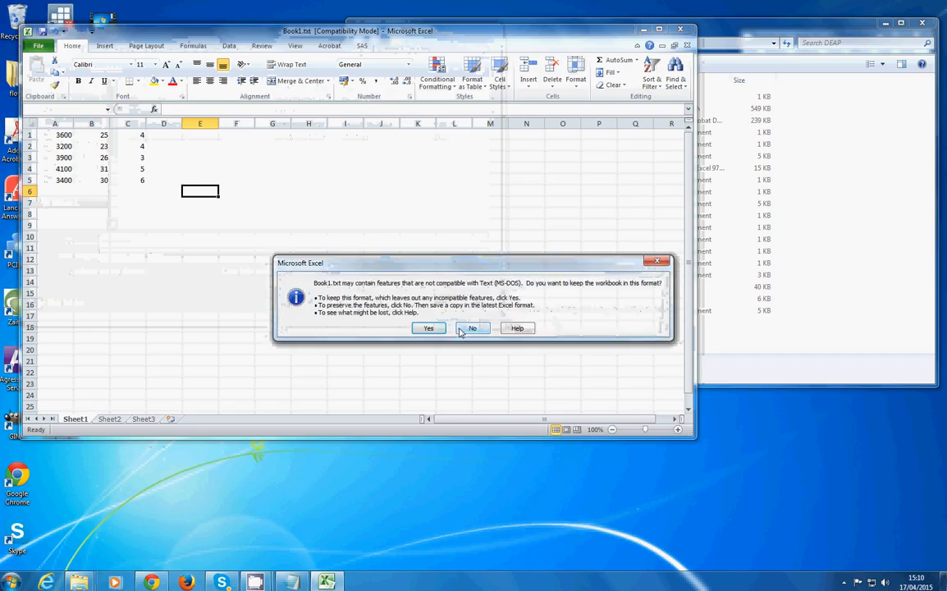
{"action": "left_click", "coordinate": [429, 328]}
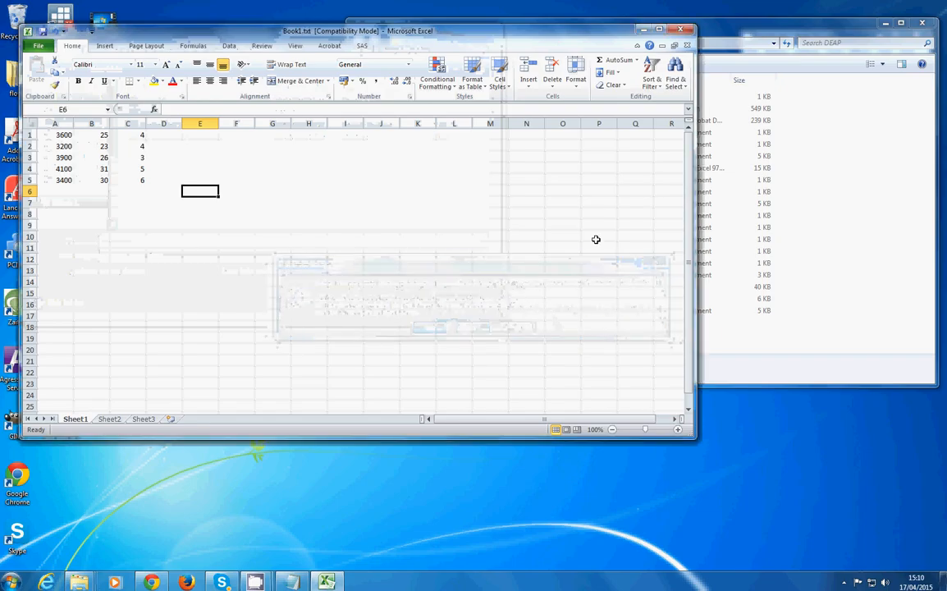
- Close Excel without saving again and check the exported Book1.txt from the desktop in Notepad
{"action": "left_click", "coordinate": [679, 31]}
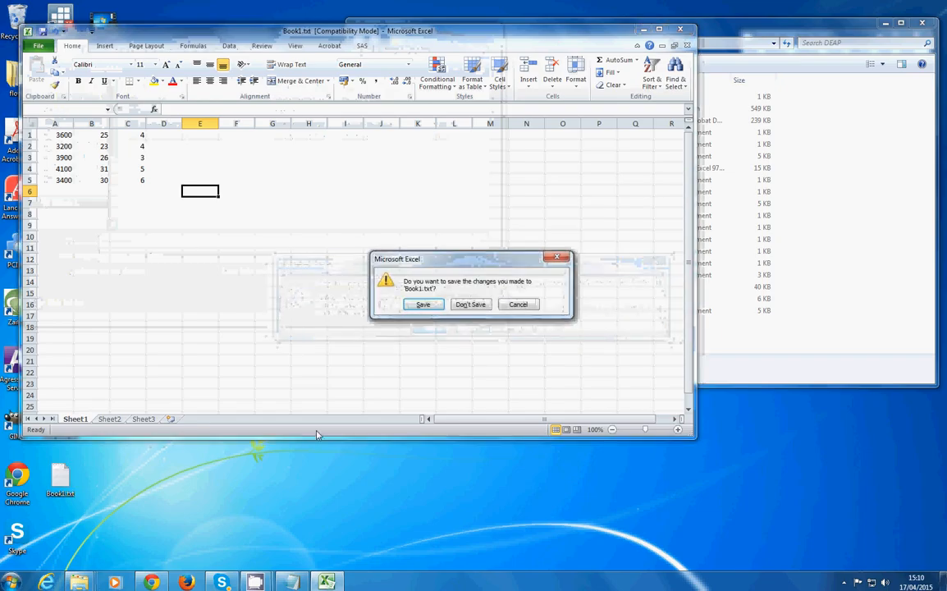
{"action": "left_click", "coordinate": [468, 304]}
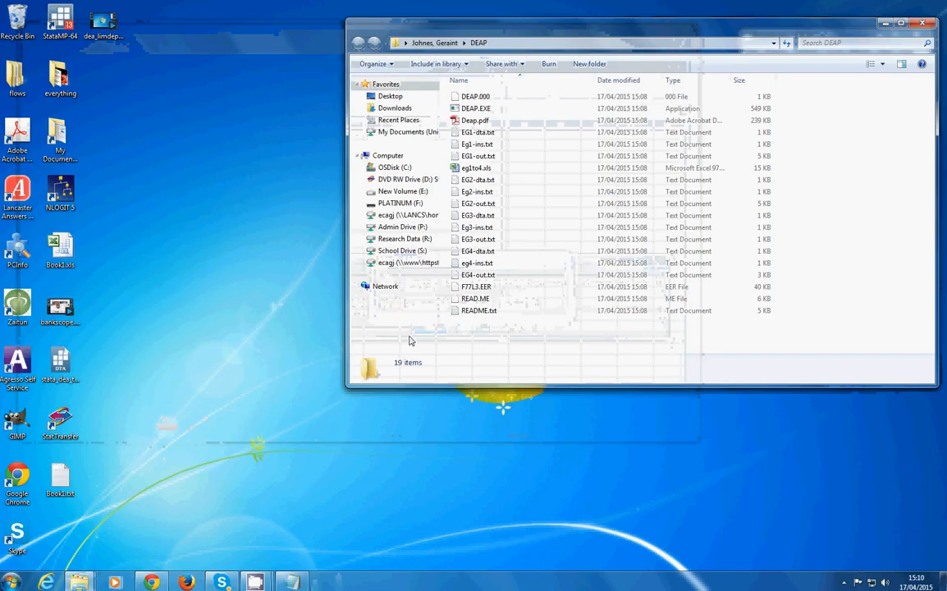
{"action": "double_click", "coordinate": [60, 480]}
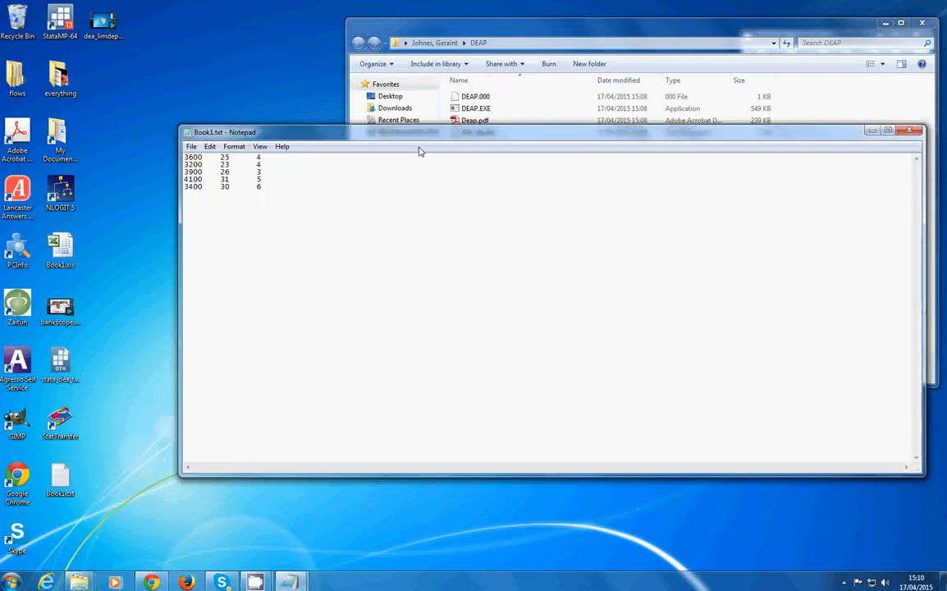
{"action": "left_click", "coordinate": [911, 132]}
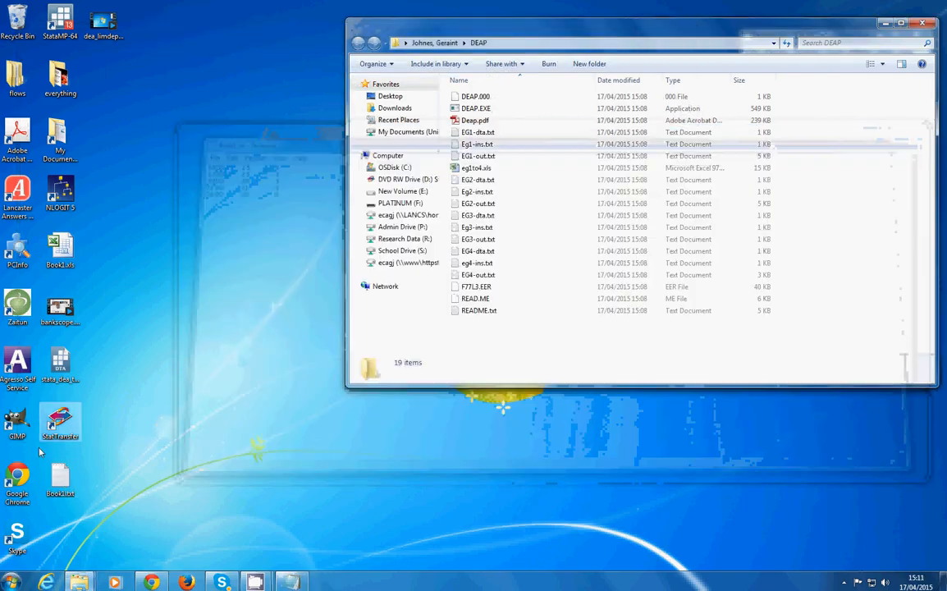
- Save the Book1.txt data over EG1-dta.txt in the DEAP folder under the personal user folder on C:, and check the saved file
{"action": "double_click", "coordinate": [59, 477]}
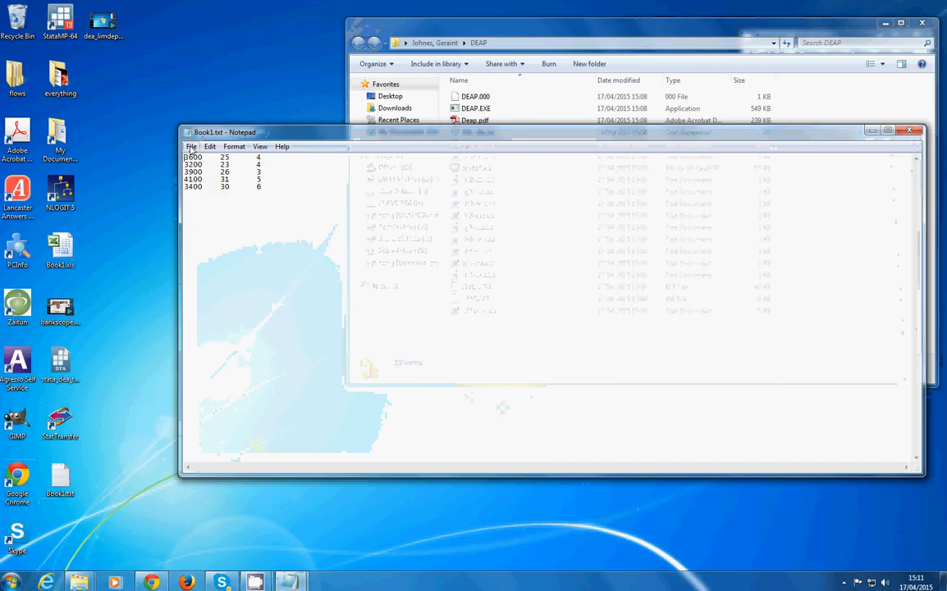
{"action": "left_click", "coordinate": [190, 146]}
{"action": "left_click", "coordinate": [201, 184]}
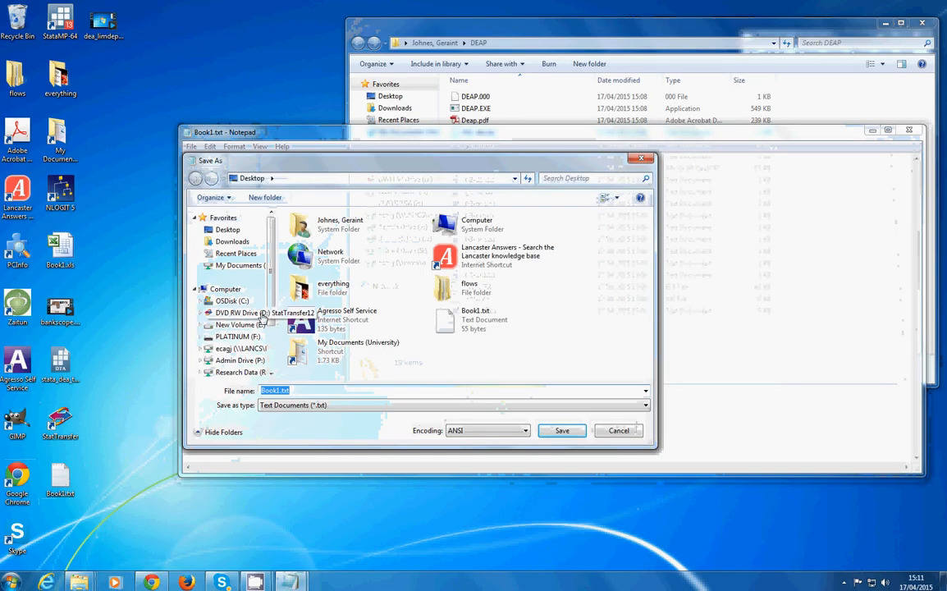
{"action": "left_click", "coordinate": [232, 300]}
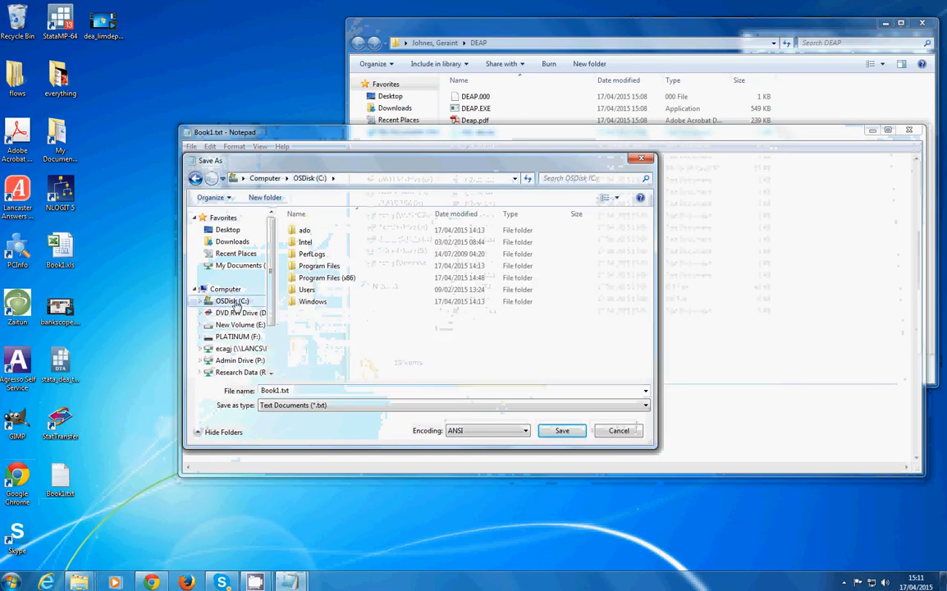
{"action": "double_click", "coordinate": [317, 288]}
{"action": "double_click", "coordinate": [307, 242]}
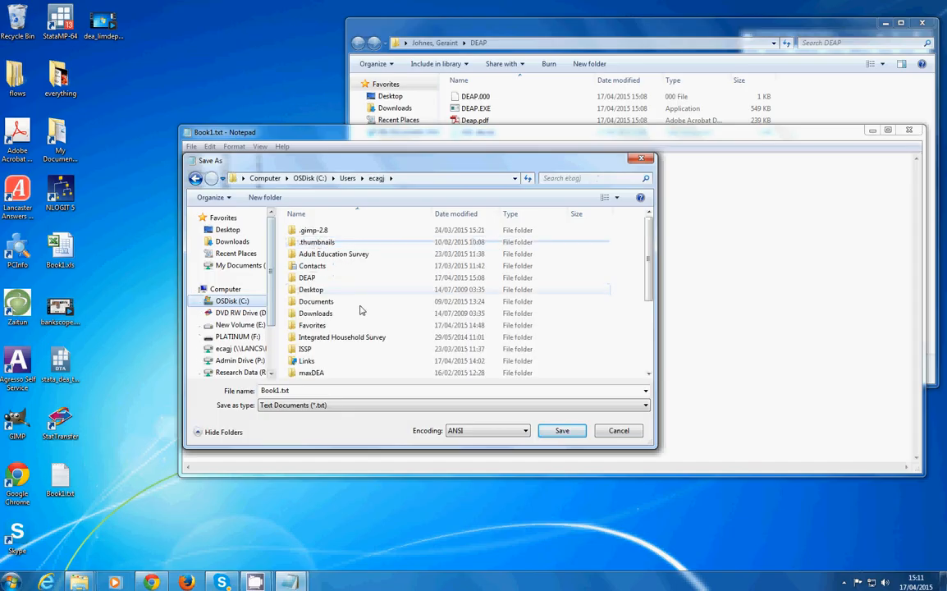
{"action": "double_click", "coordinate": [306, 278]}
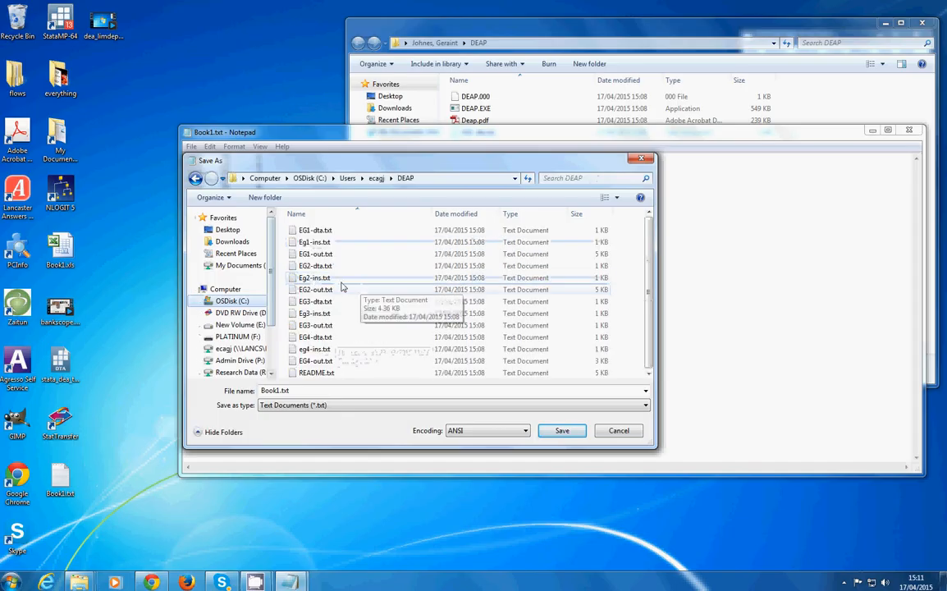
{"action": "left_click", "coordinate": [326, 233]}
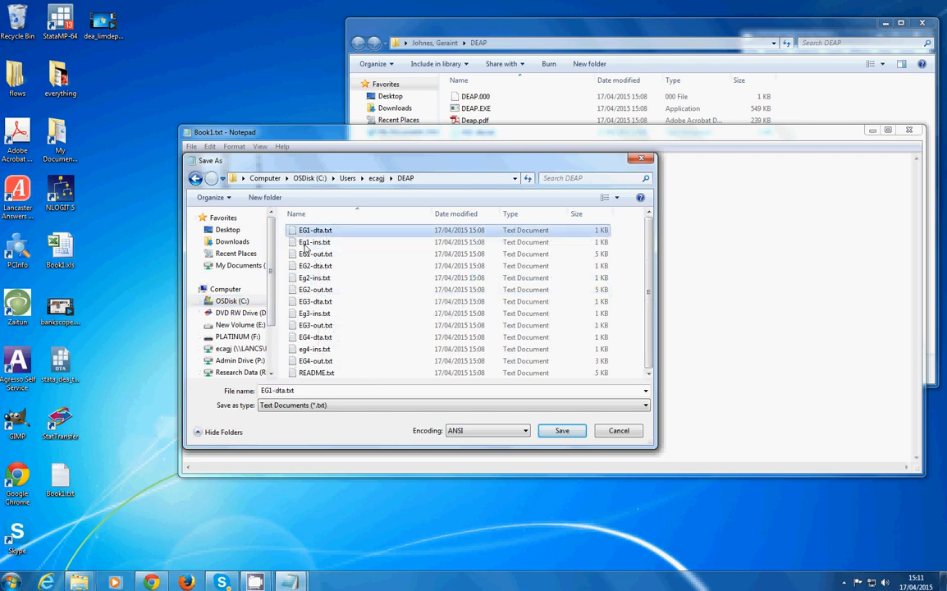
{"action": "left_click", "coordinate": [563, 434]}
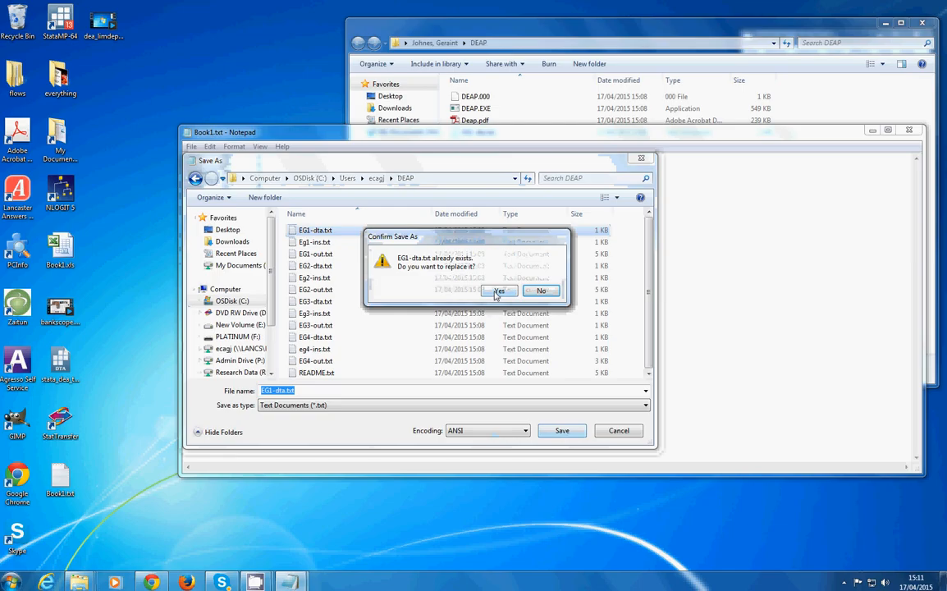
{"action": "left_click", "coordinate": [497, 293]}
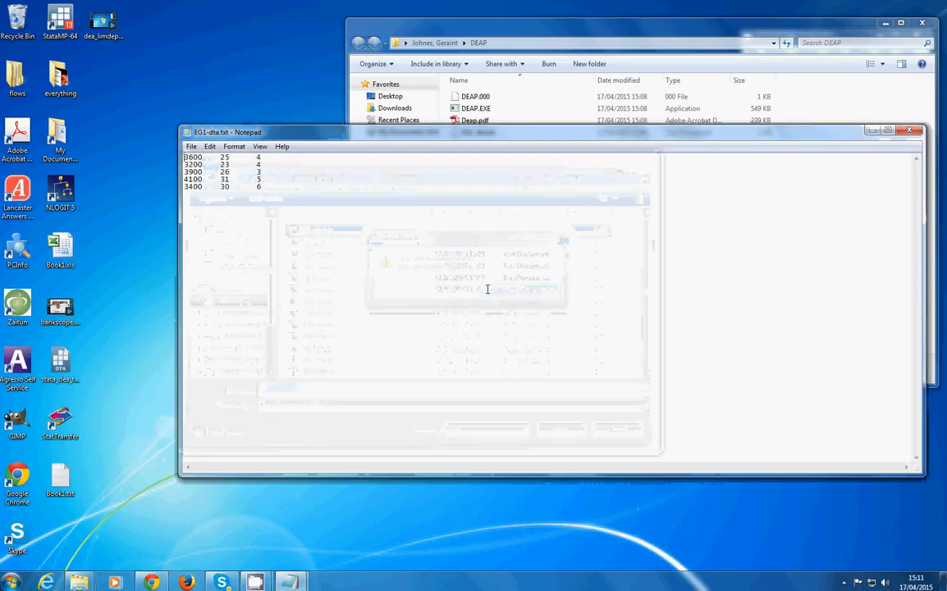
{"action": "left_click", "coordinate": [909, 134]}
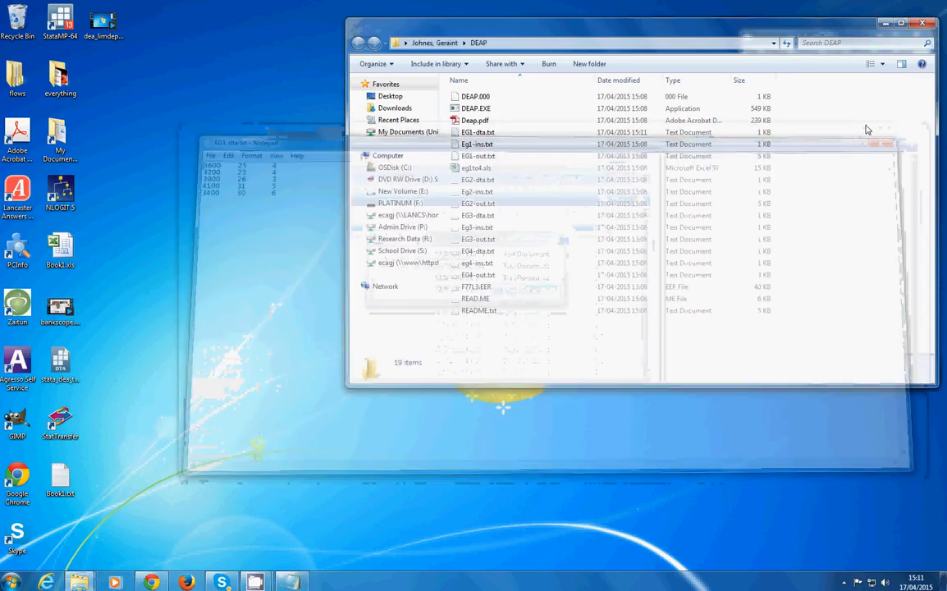
{"action": "double_click", "coordinate": [482, 133]}
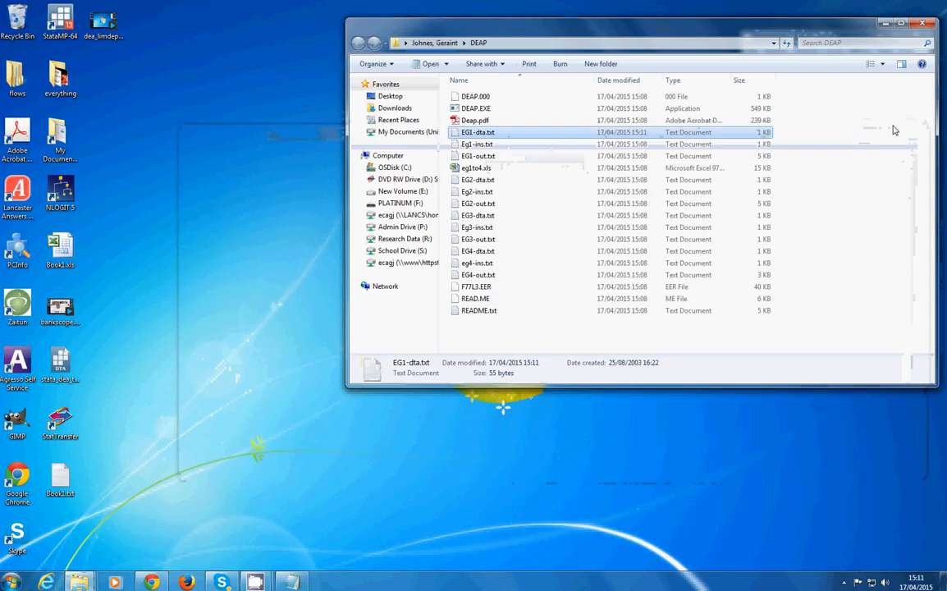
- Edit the Eg1-ins.txt instruction file for 5 firms, 1 time period, 1 output and 2 inputs, and save and close it
{"action": "double_click", "coordinate": [476, 145]}
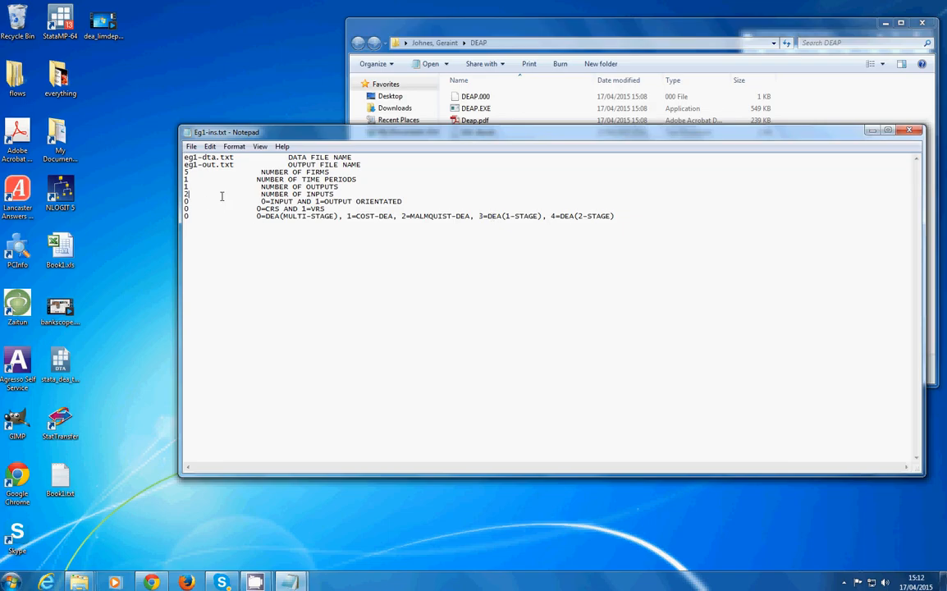
{"action": "key", "text": "BackSpace"}
{"action": "type", "text": "2"}
{"action": "key", "text": "BackSpace"}
{"action": "type", "text": "2"}
{"action": "key", "text": "BackSpace"}
{"action": "type", "text": "1"}
{"action": "left_click", "coordinate": [188, 216]}
{"action": "left_click", "coordinate": [191, 146]}
{"action": "left_click", "coordinate": [205, 185]}
{"action": "left_click", "coordinate": [908, 130]}
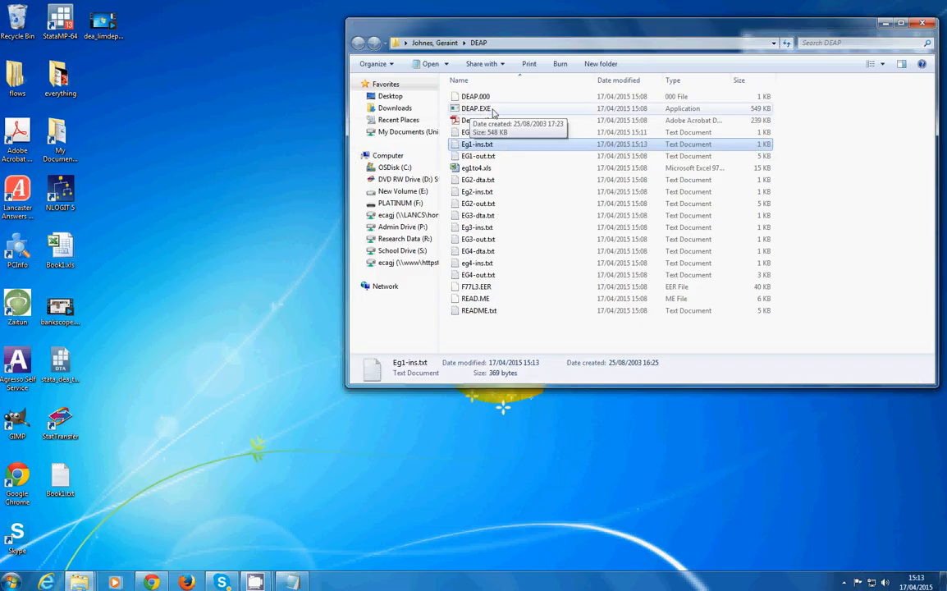
- Run DEAP.EXE from the DEAP folder using eg1-ins.txt as the instruction file
{"action": "double_click", "coordinate": [493, 113]}
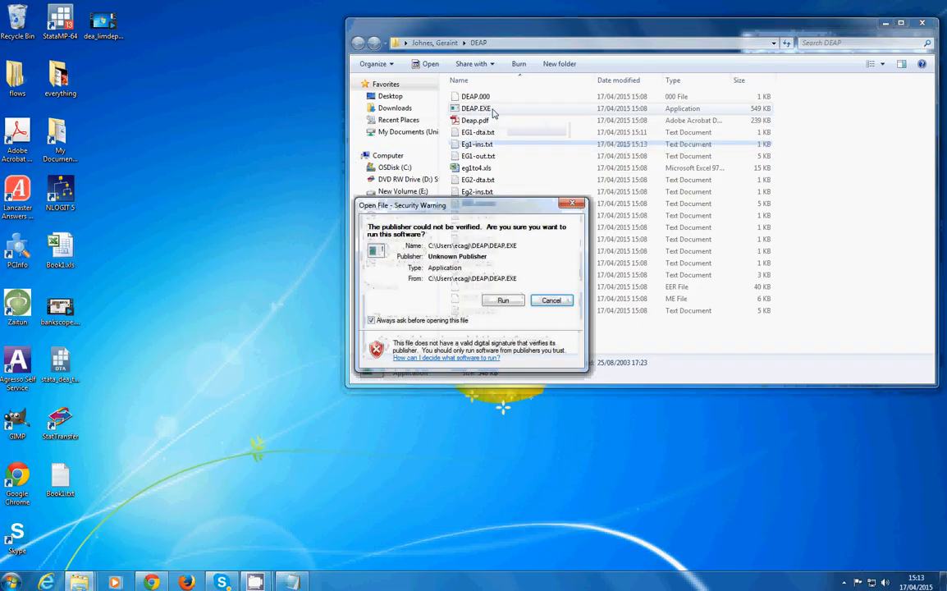
{"action": "left_click", "coordinate": [502, 300]}
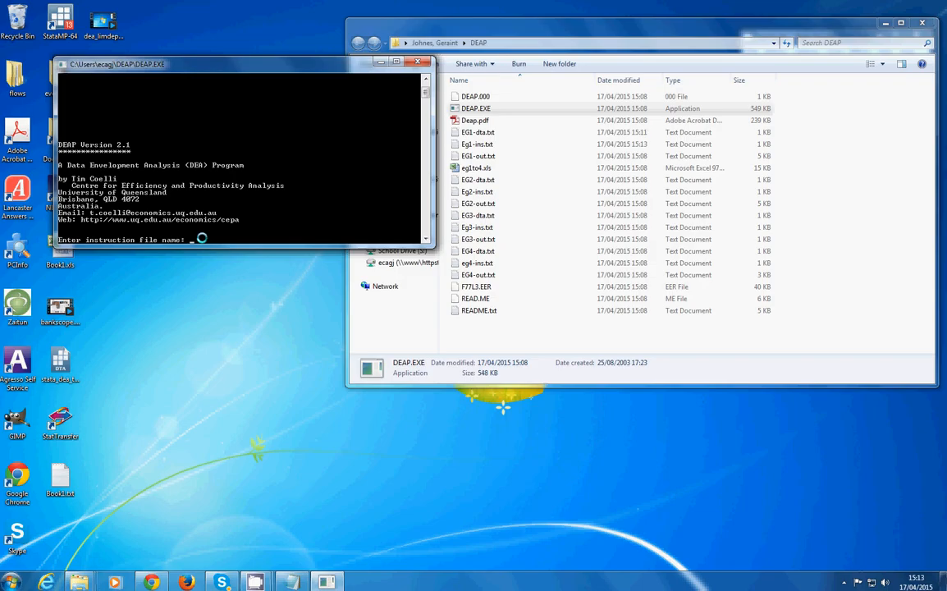
{"action": "type", "text": "eg1-ins.txt"}
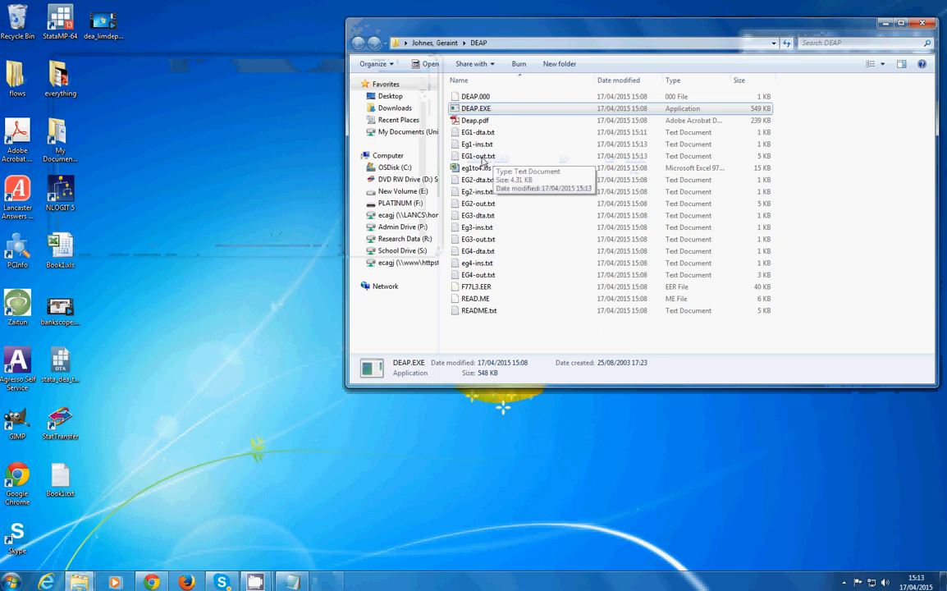
- Open EG1-out.txt from the DEAP folder, review the efficiency summary, slacks, peers, targets and firm-by-firm results, and close the file
{"action": "double_click", "coordinate": [482, 158]}
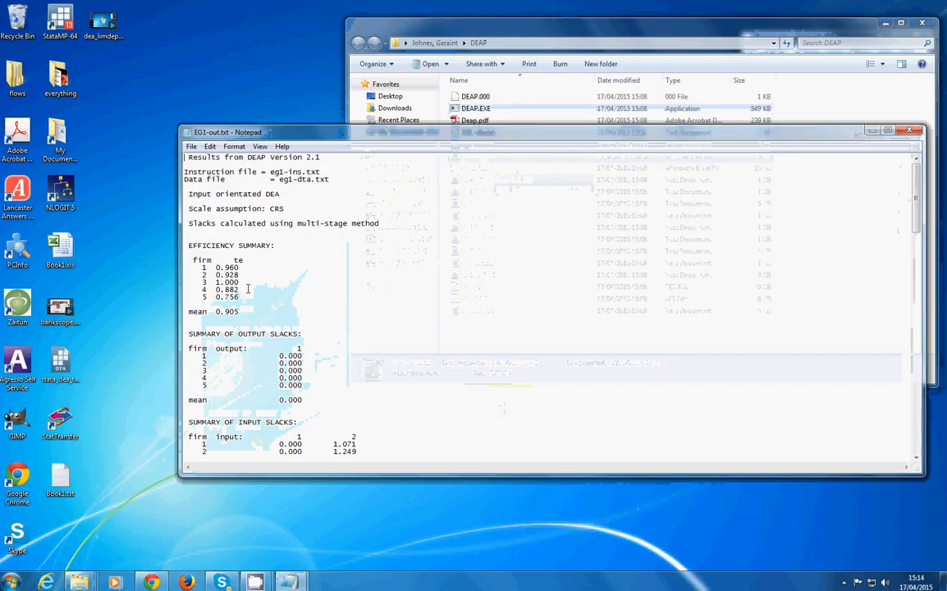
{"action": "scroll", "coordinate": [247, 289], "scroll_direction": "down", "scroll_amount": 7}
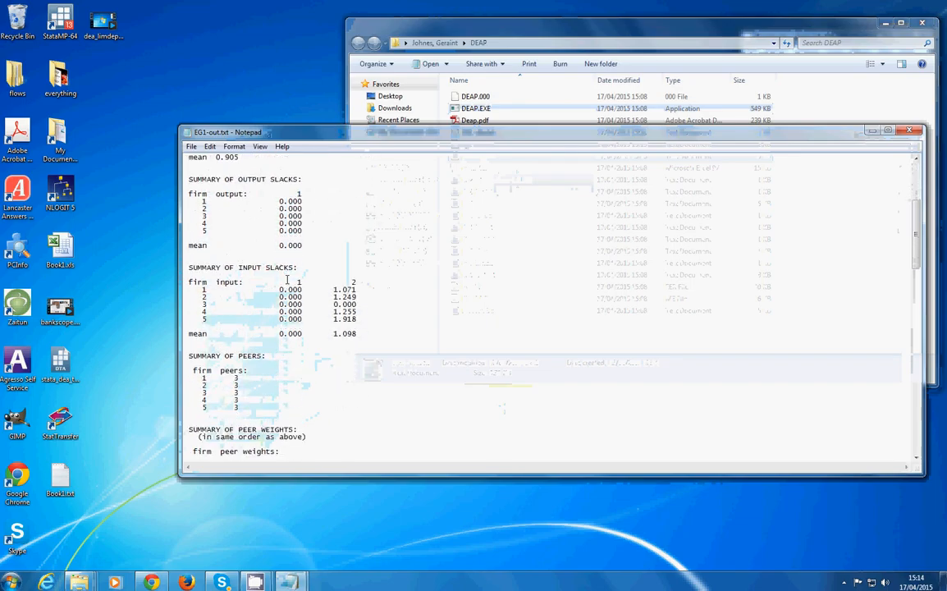
{"action": "scroll", "coordinate": [287, 280], "scroll_direction": "down", "scroll_amount": 8}
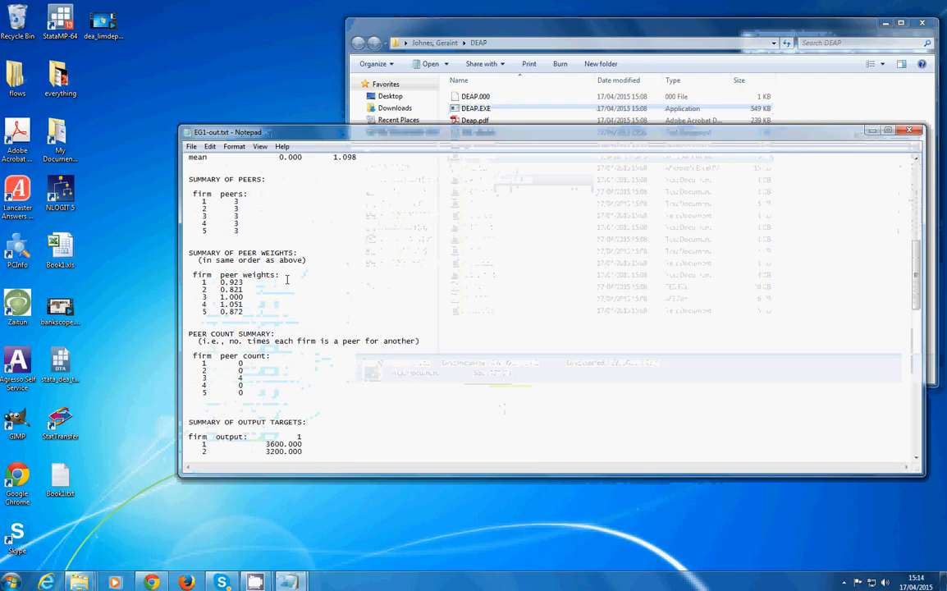
{"action": "scroll", "coordinate": [287, 280], "scroll_direction": "down", "scroll_amount": 11}
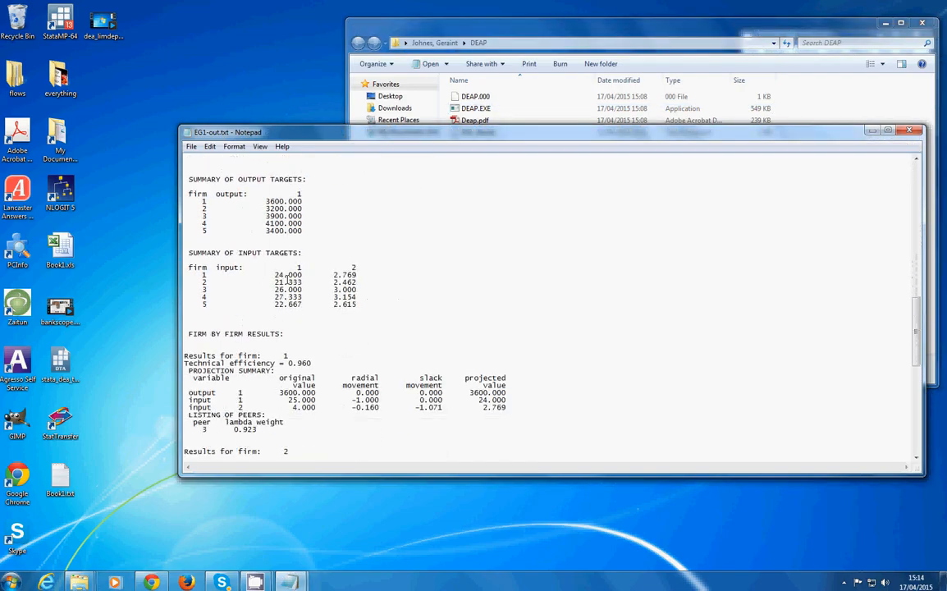
{"action": "scroll", "coordinate": [286, 279], "scroll_direction": "down", "scroll_amount": 8}
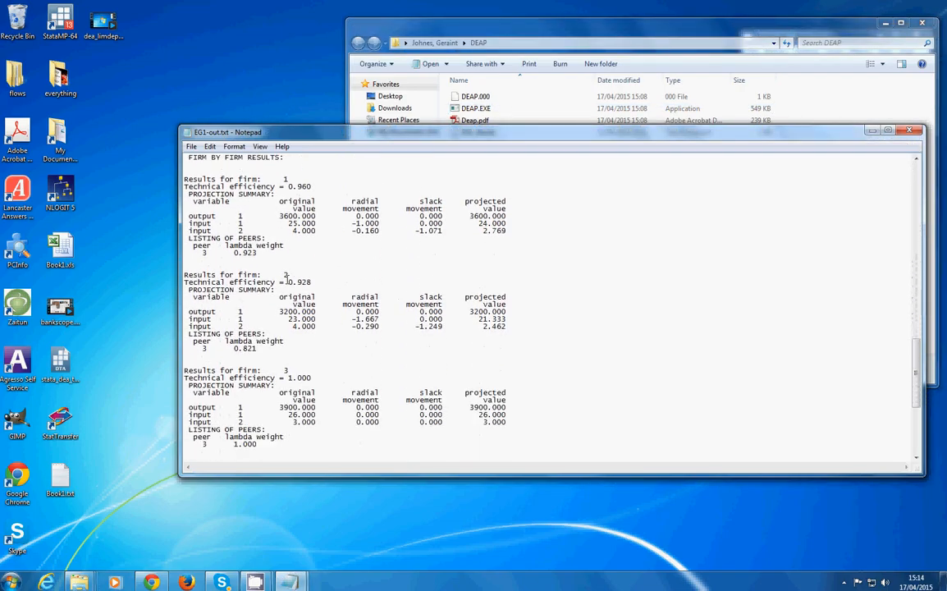
{"action": "scroll", "coordinate": [286, 280], "scroll_direction": "down", "scroll_amount": 7}
{"action": "scroll", "coordinate": [287, 280], "scroll_direction": "down", "scroll_amount": 2}
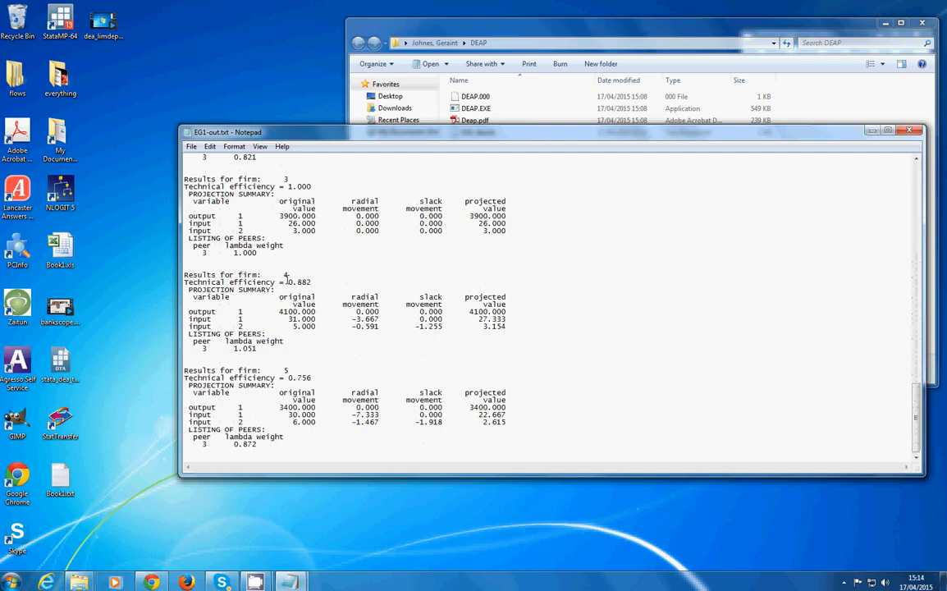
{"action": "scroll", "coordinate": [286, 279], "scroll_direction": "up", "scroll_amount": 20}
{"action": "scroll", "coordinate": [286, 280], "scroll_direction": "up", "scroll_amount": 15}
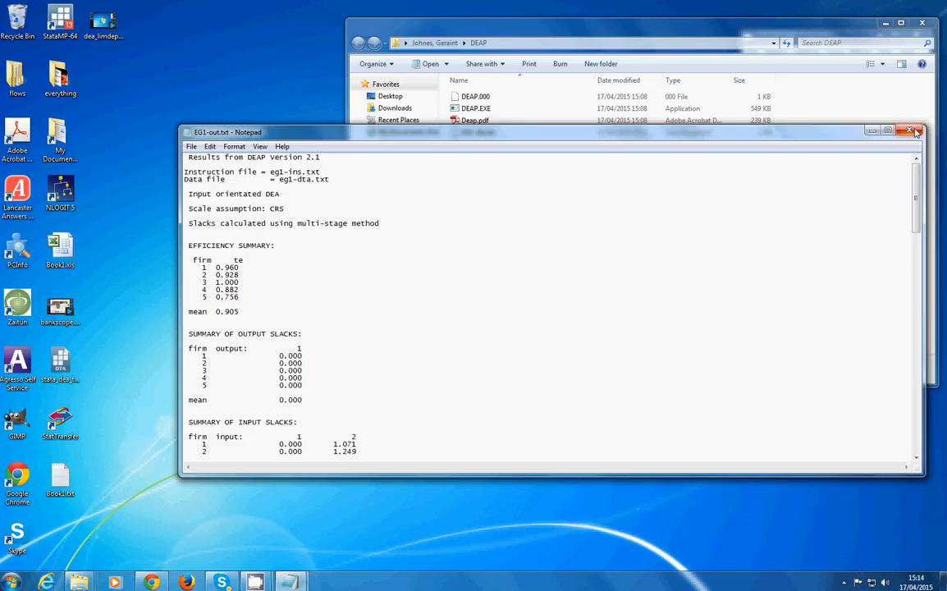
{"action": "key", "text": "alt+F4"}
- Open the Deap.pdf guide from the DEAP folder to view its title page, and close it
{"action": "double_click", "coordinate": [477, 120]}
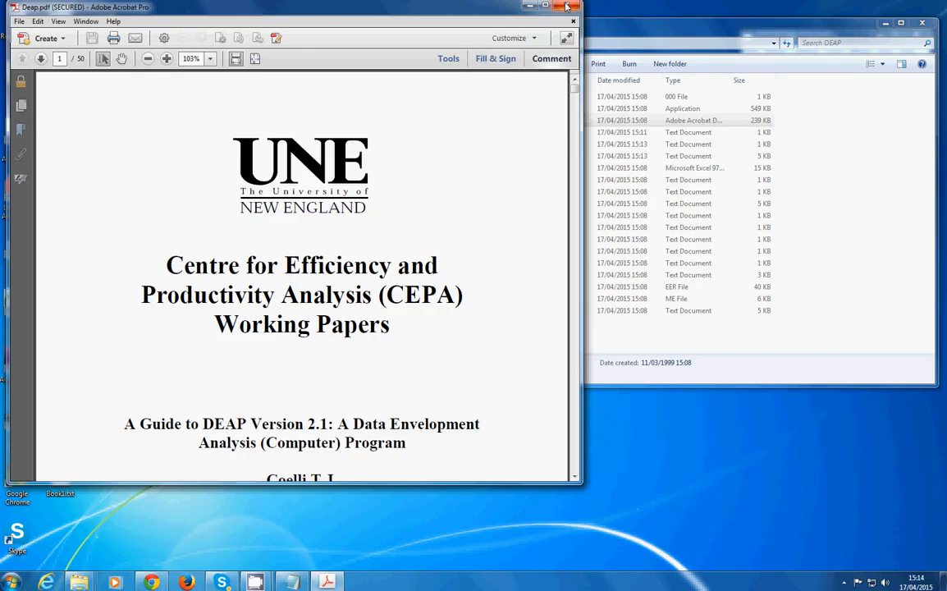
{"action": "left_click", "coordinate": [566, 7]}
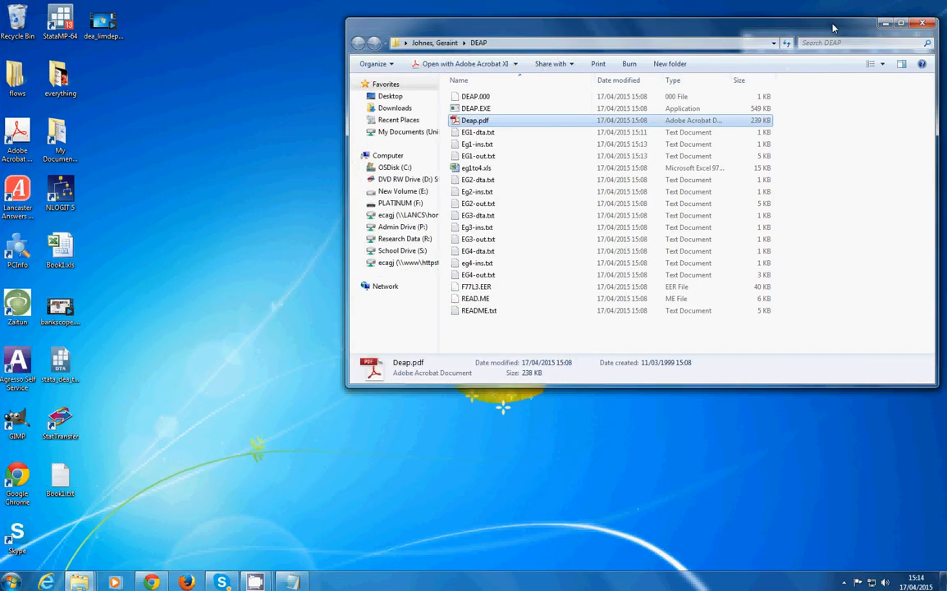
{"action": "left_click_drag", "start_coordinate": [832, 29], "coordinate": [611, 48]}
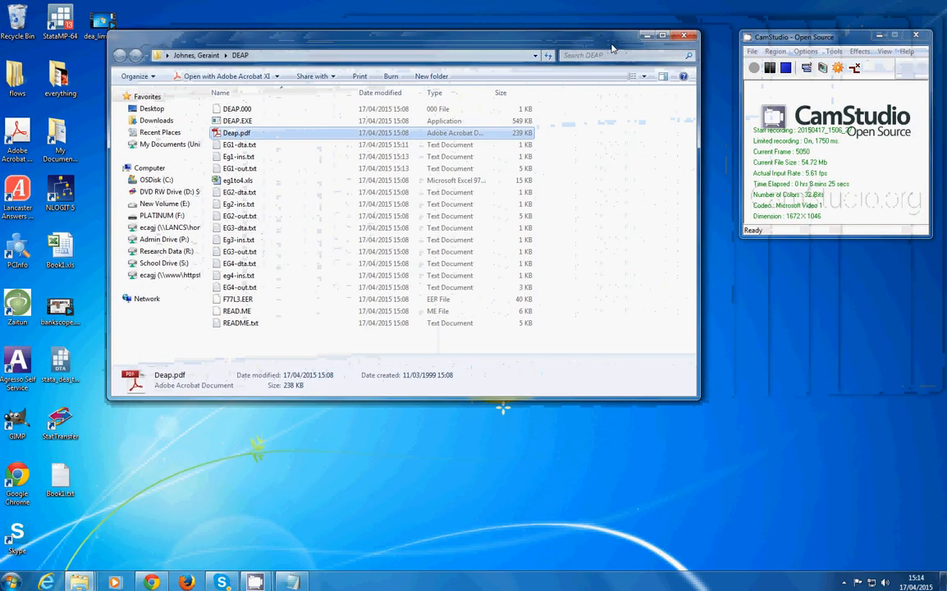